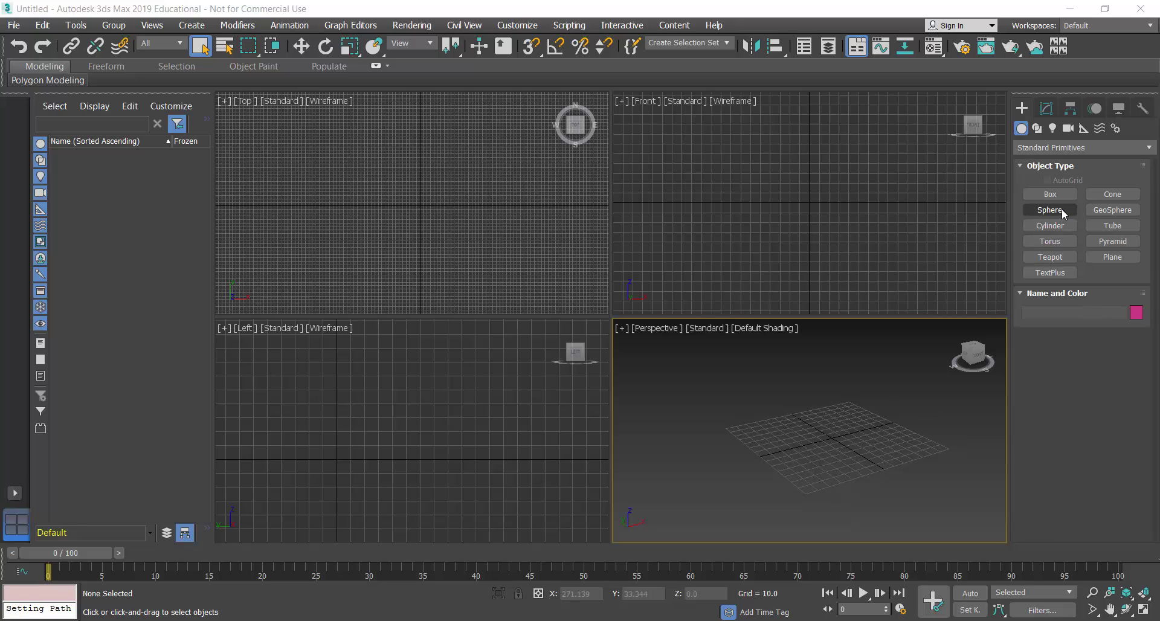
Create a ground plane about 136 by 134 and a box about 24 by 82 by 40 high on it
click(1111, 257)
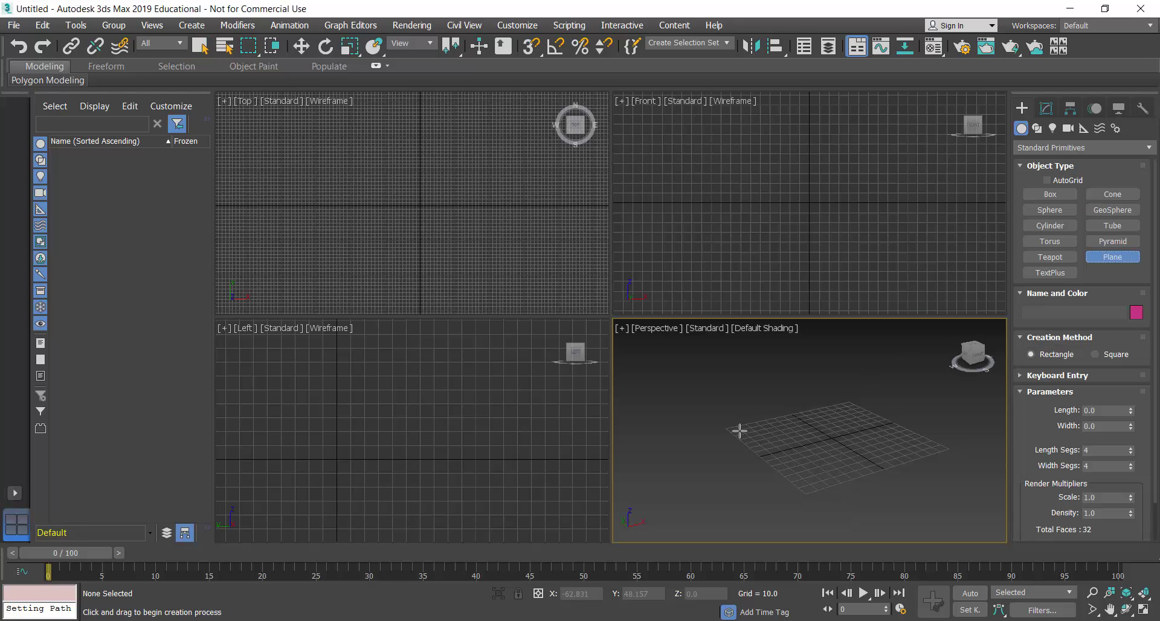
drag(729, 428, 942, 448)
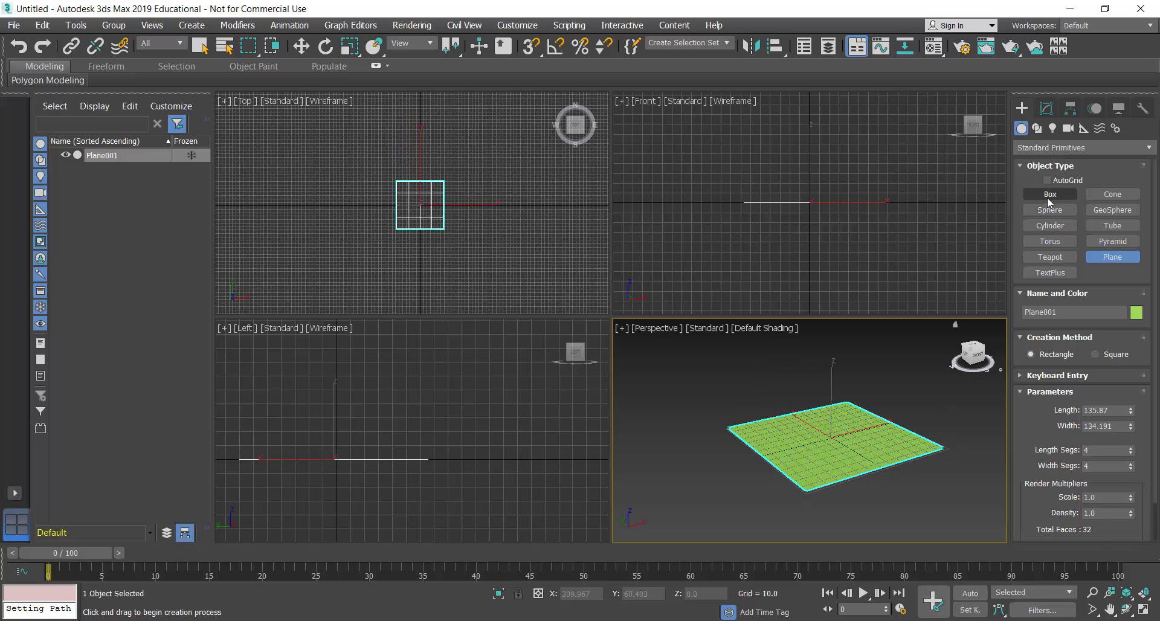
click(1050, 194)
drag(765, 431, 851, 415)
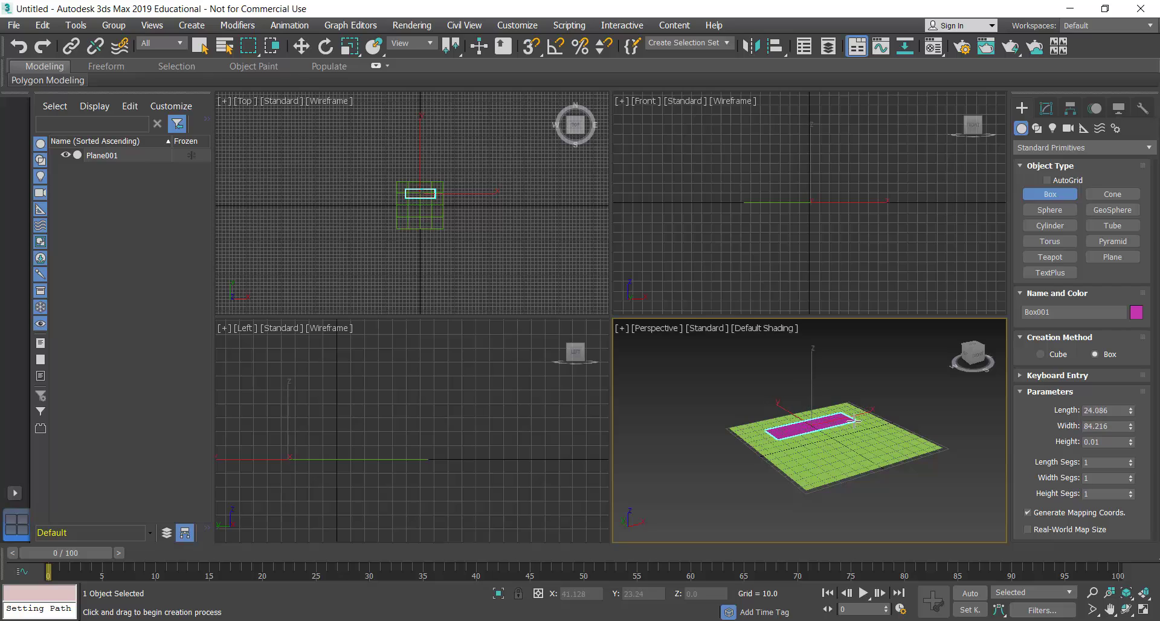
click(839, 378)
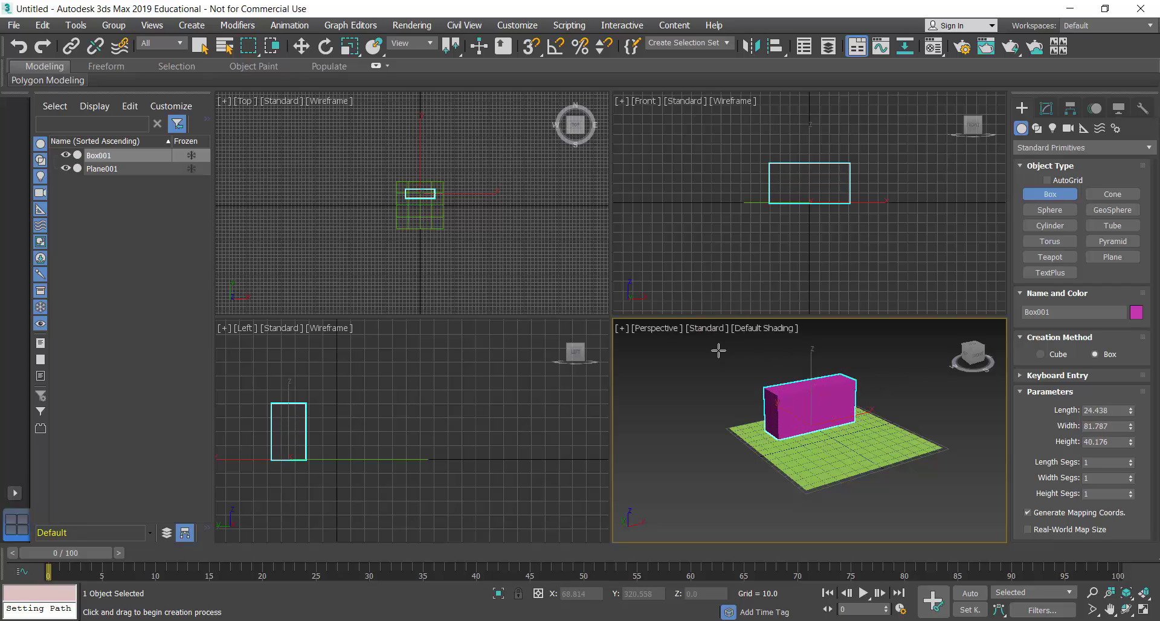
click(200, 46)
click(676, 416)
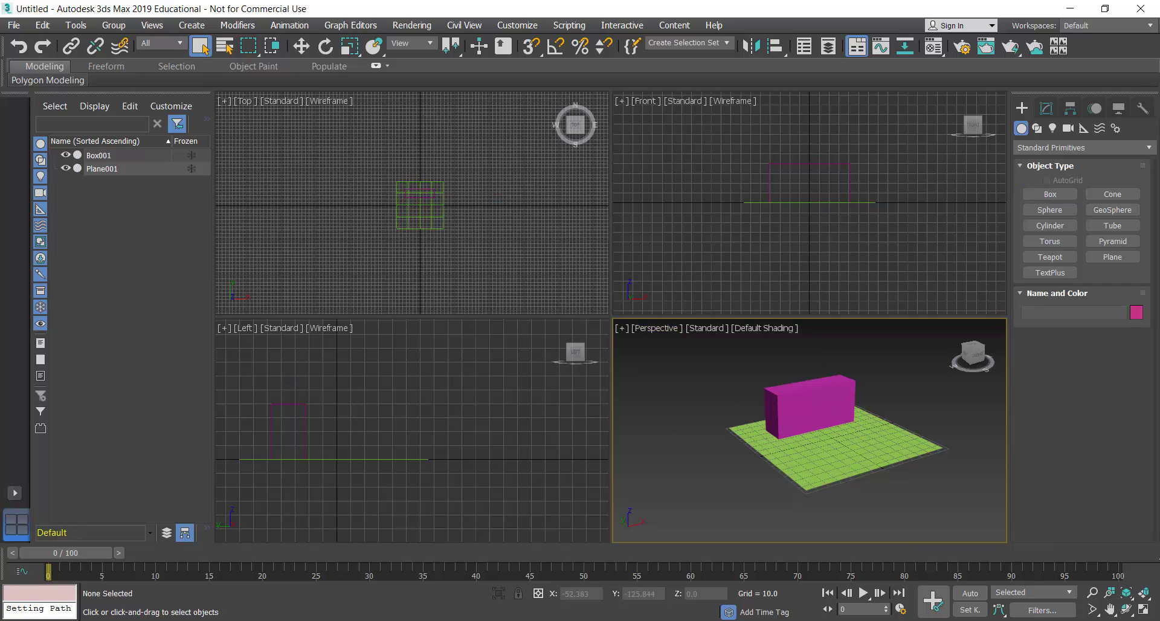
Draw an open five-point NURBS CV curve in the Top view, sweeping around the left and lower sides of the plane
click(1126, 610)
mouse_move(754, 432)
mouse_down()
mouse_move(773, 439)
mouse_move(783, 480)
mouse_move(839, 466)
mouse_move(767, 437)
mouse_up()
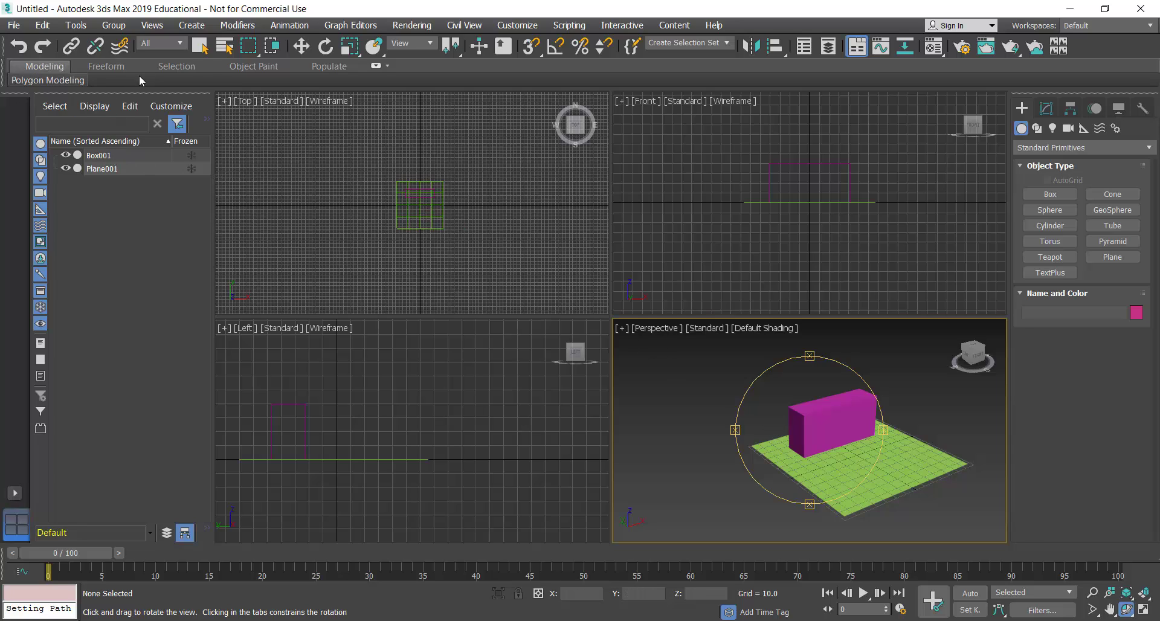
click(195, 51)
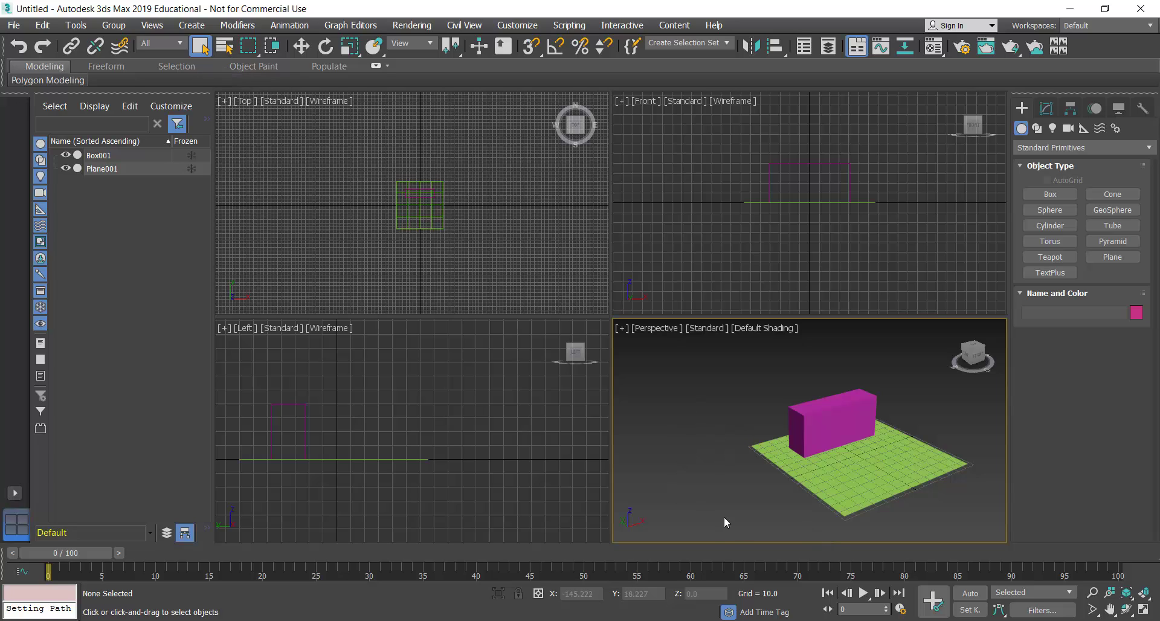
click(192, 25)
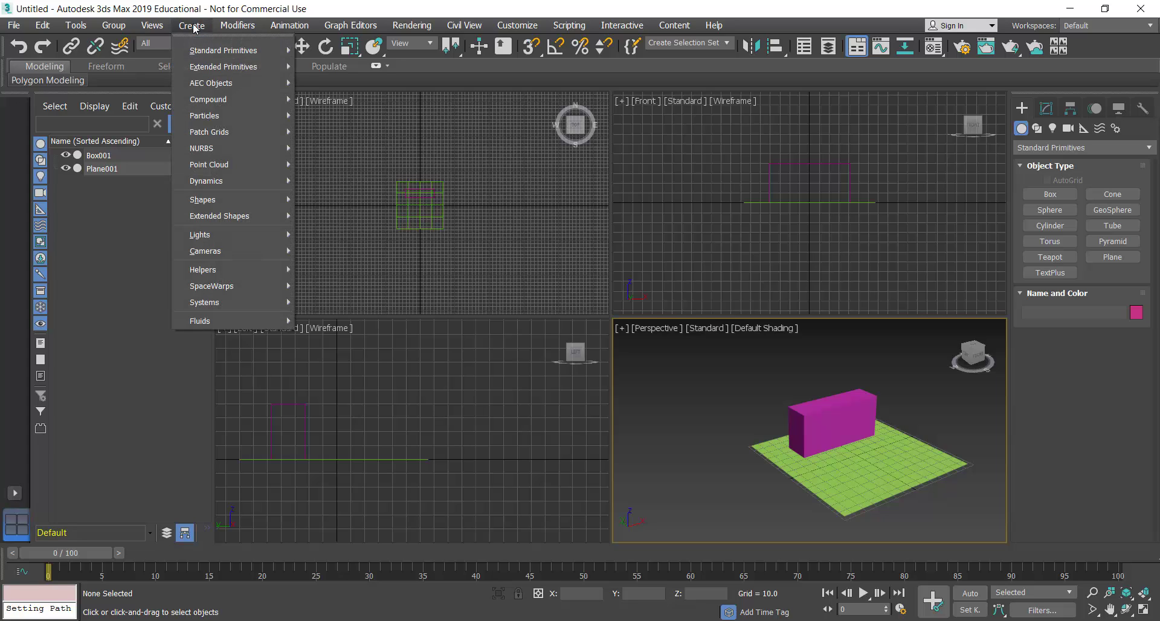
mouse_move(209, 152)
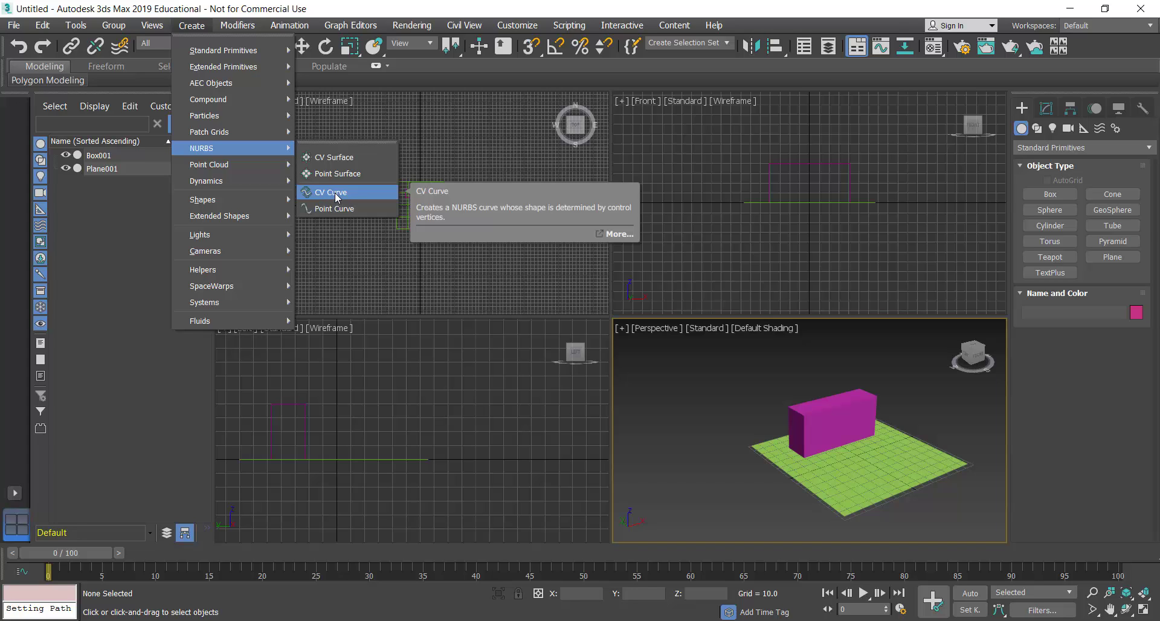
click(335, 192)
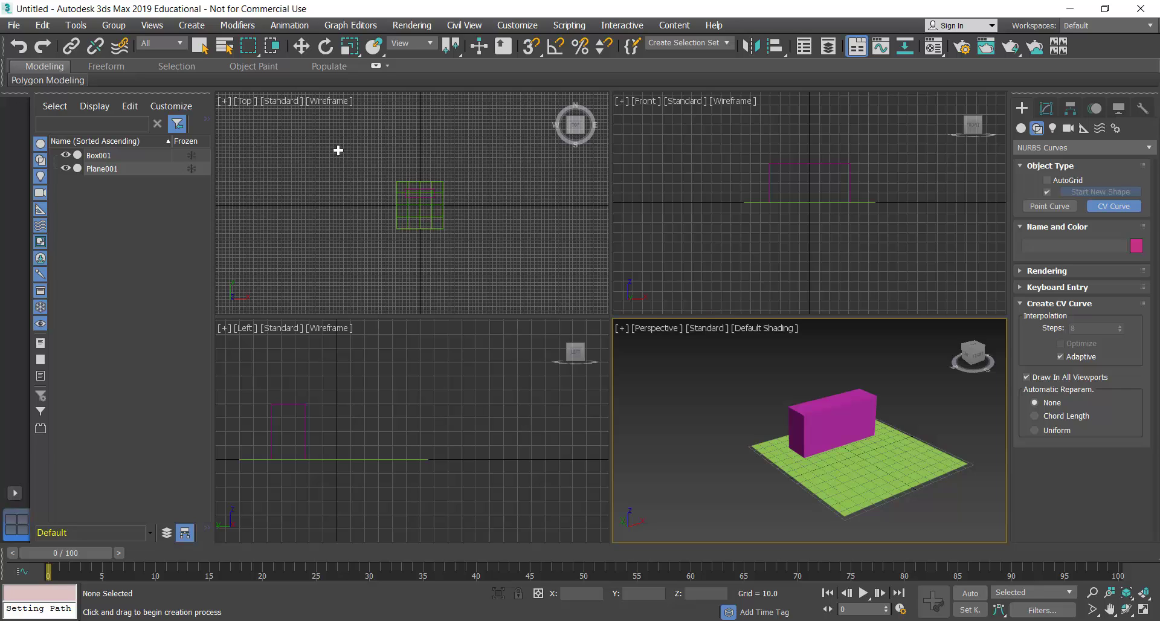
click(339, 150)
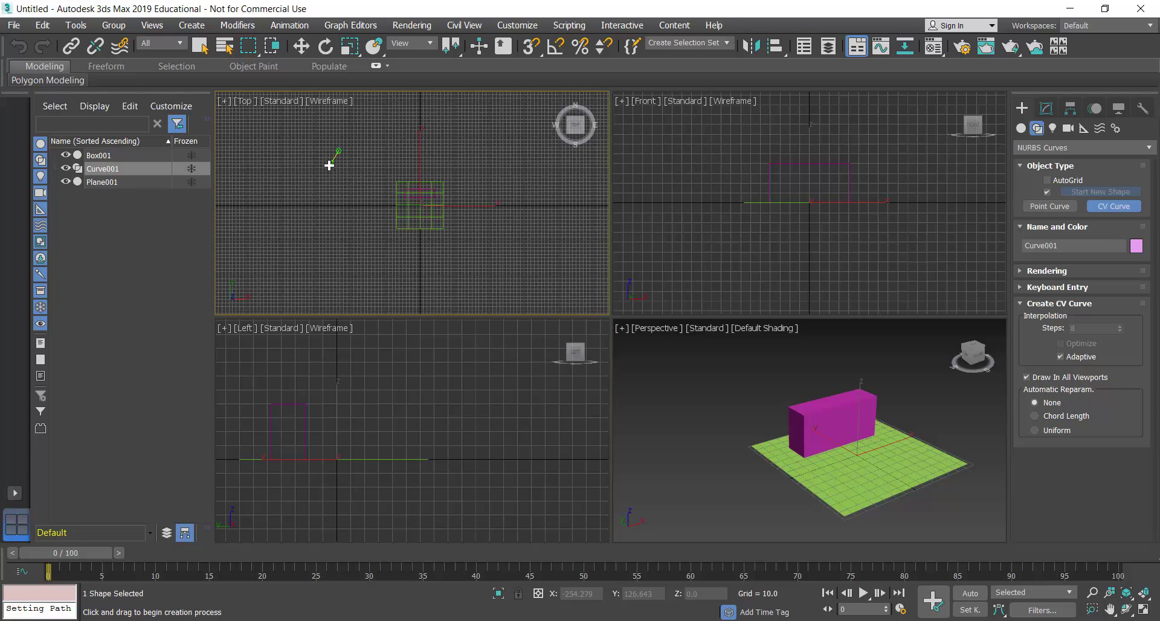
click(294, 199)
click(301, 262)
click(366, 291)
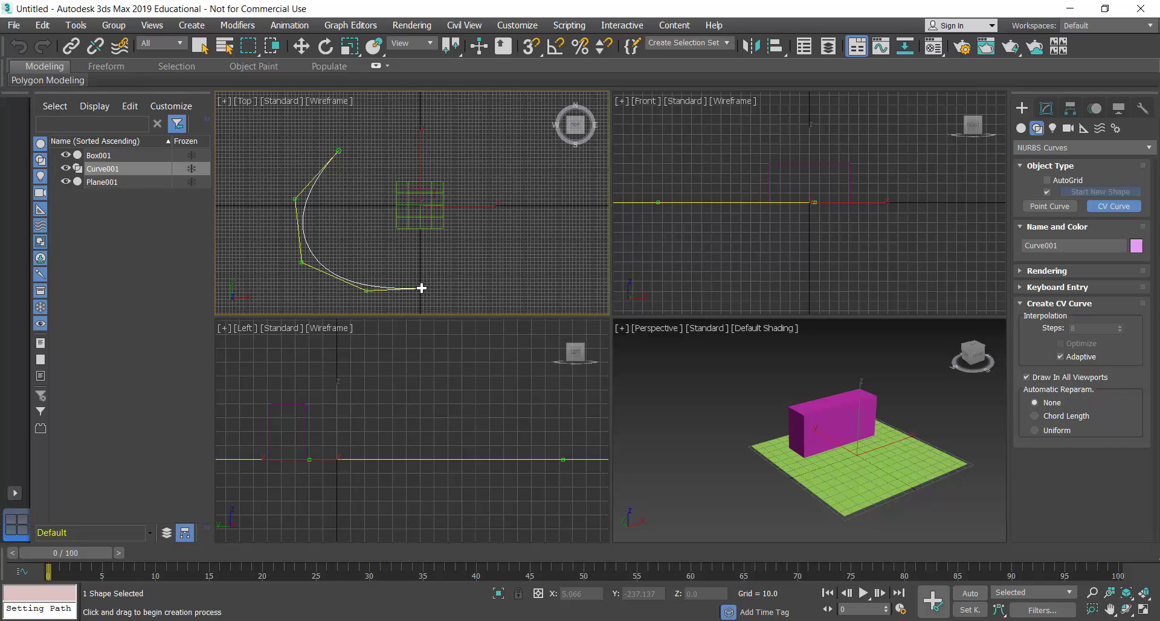
click(419, 286)
right_click(421, 288)
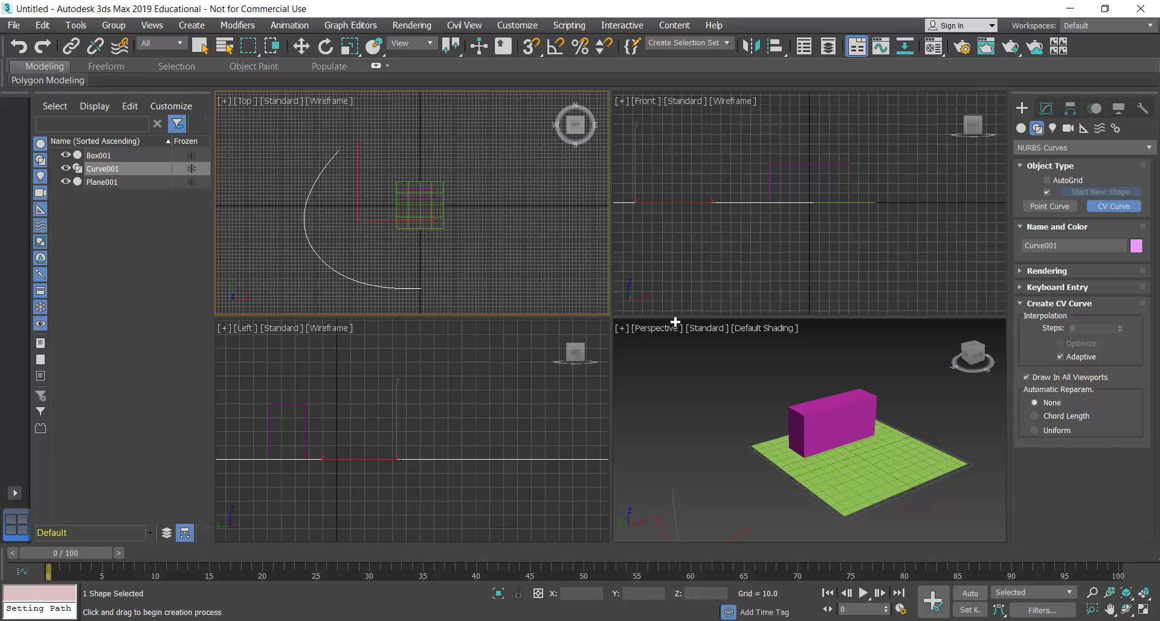
scroll(735, 400, down, 6)
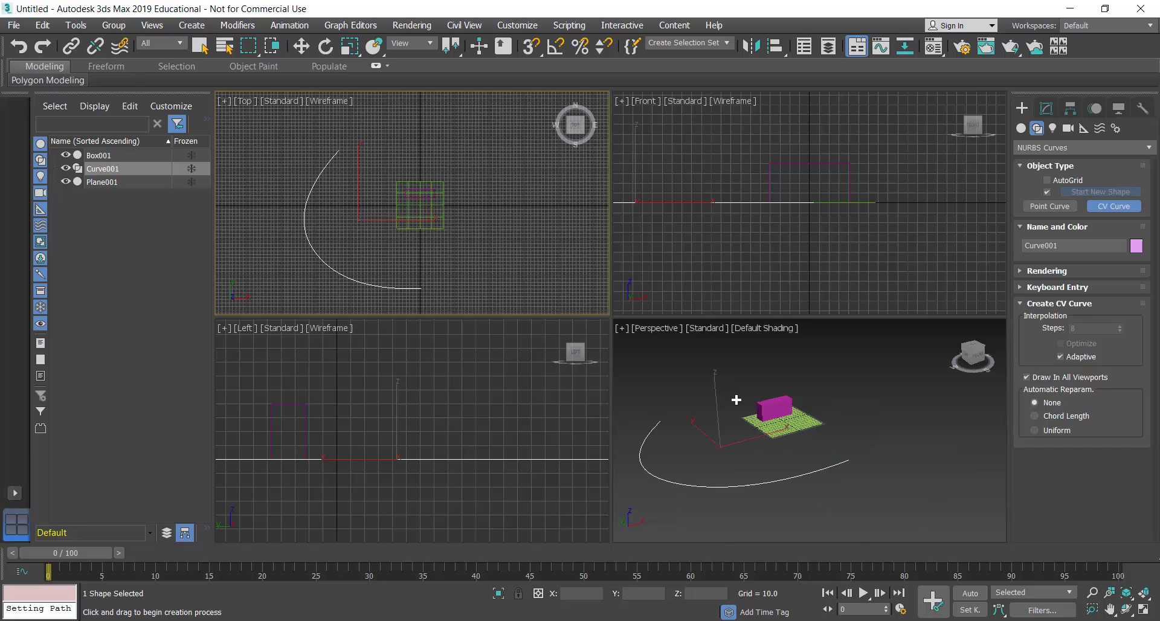
scroll(736, 400, up, 2)
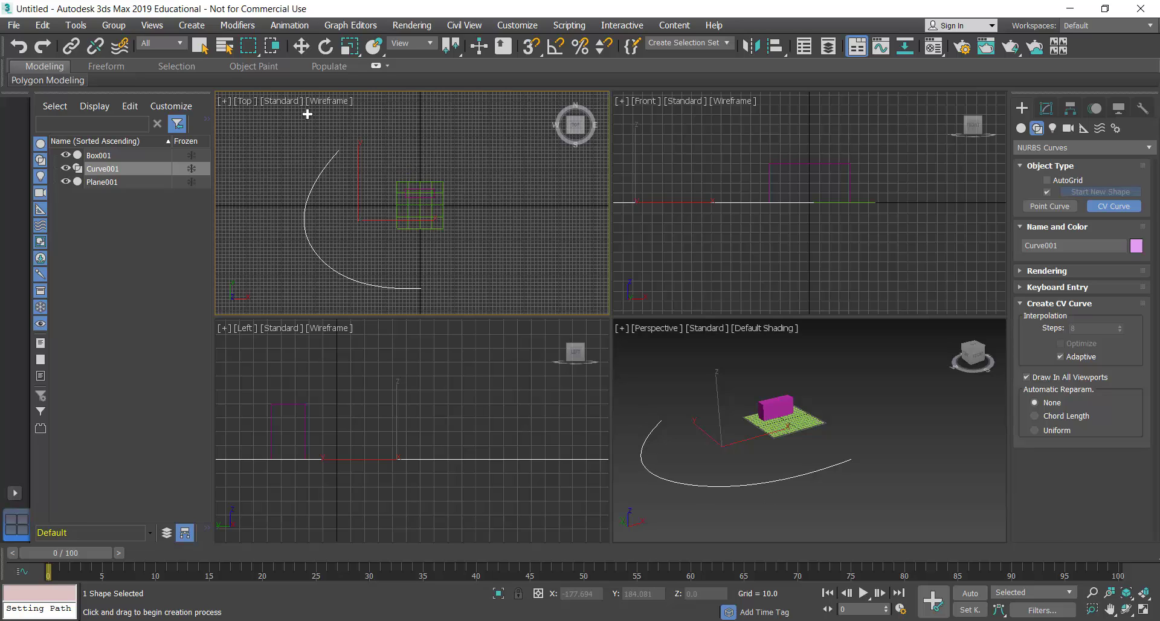
click(200, 46)
click(662, 372)
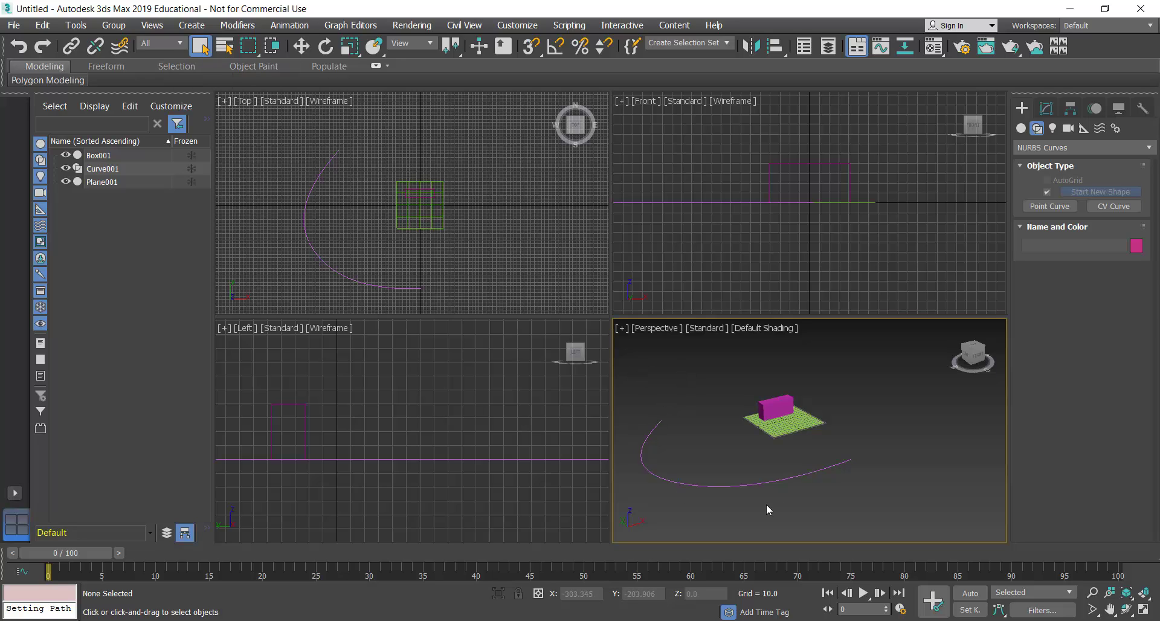
Place a target camera in the Top view, outside the curve to the left of the plane, aimed at the box
click(192, 25)
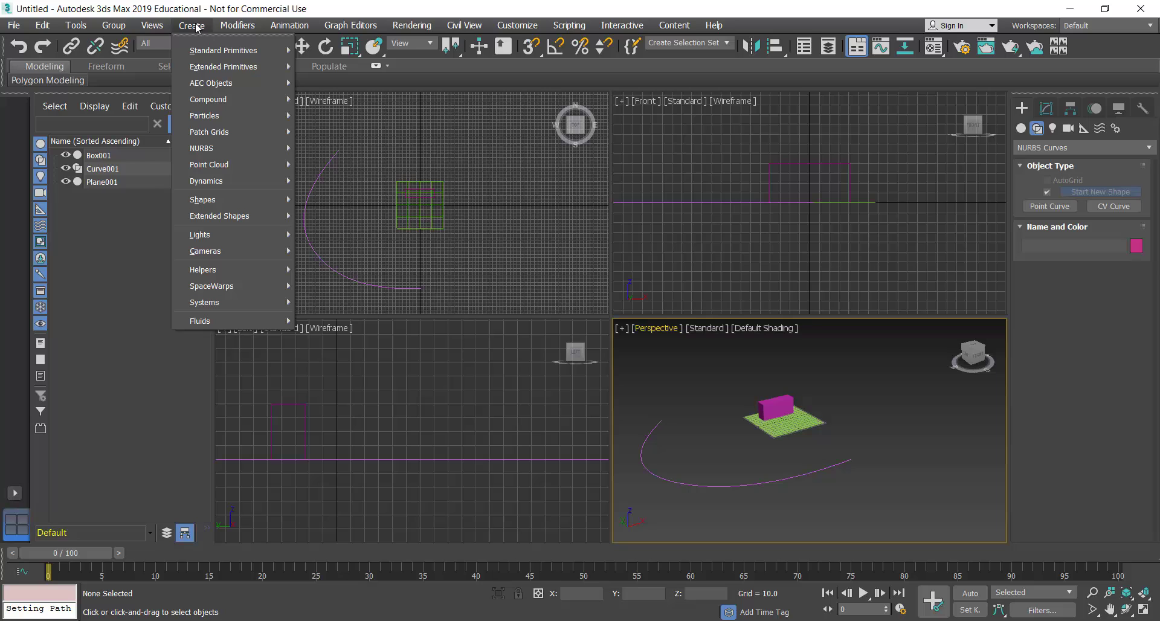
mouse_move(213, 117)
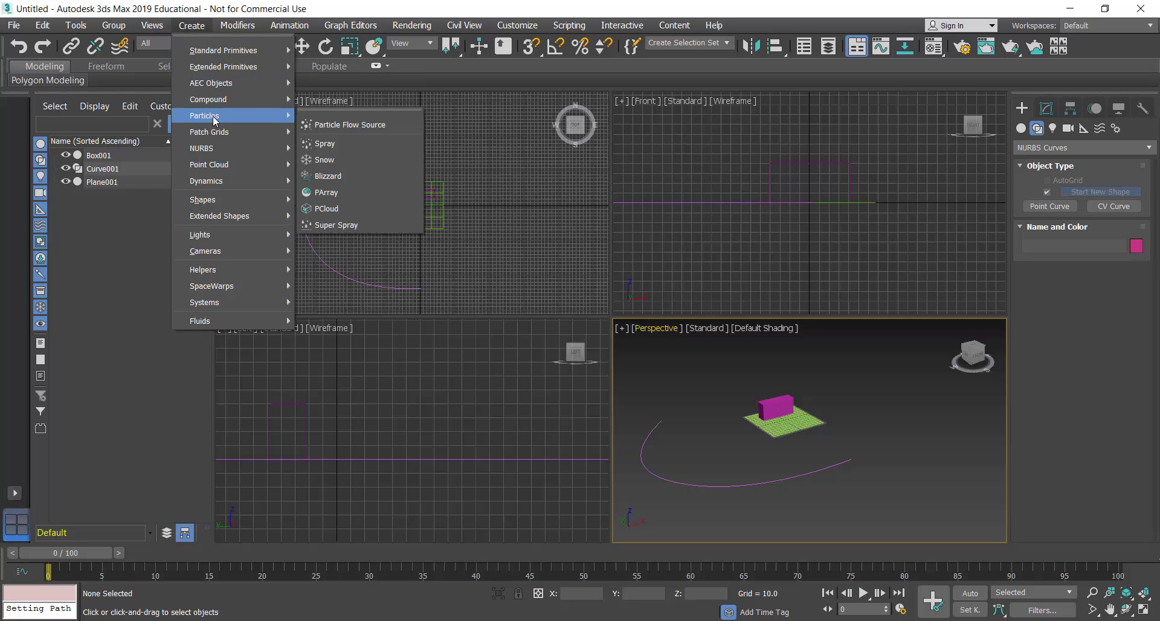
mouse_move(236, 251)
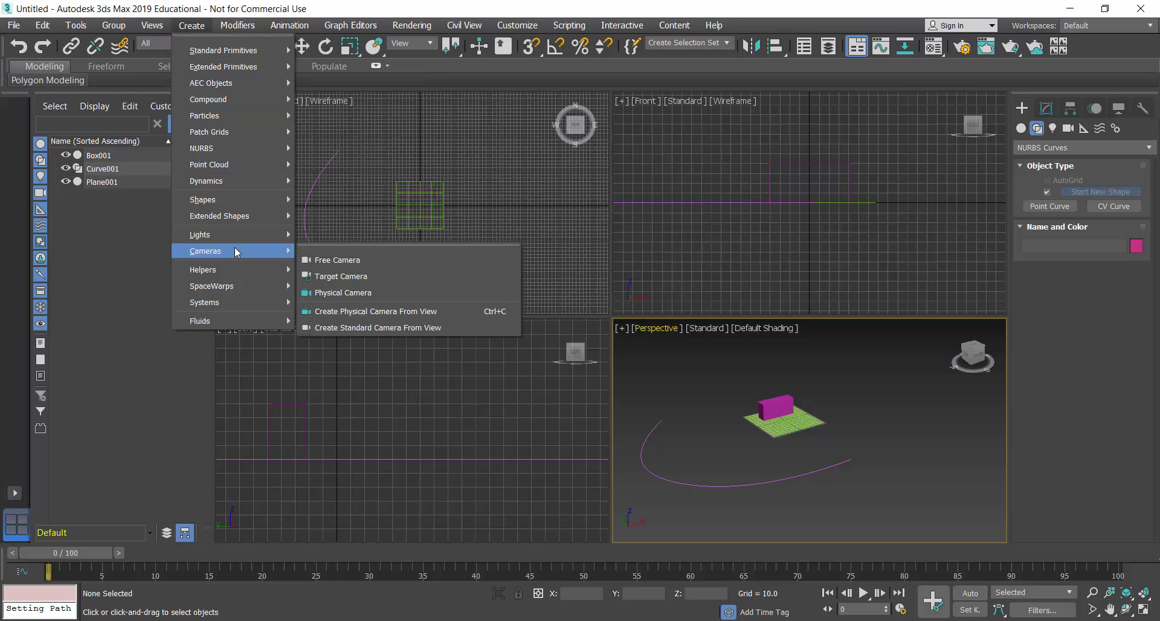
click(338, 278)
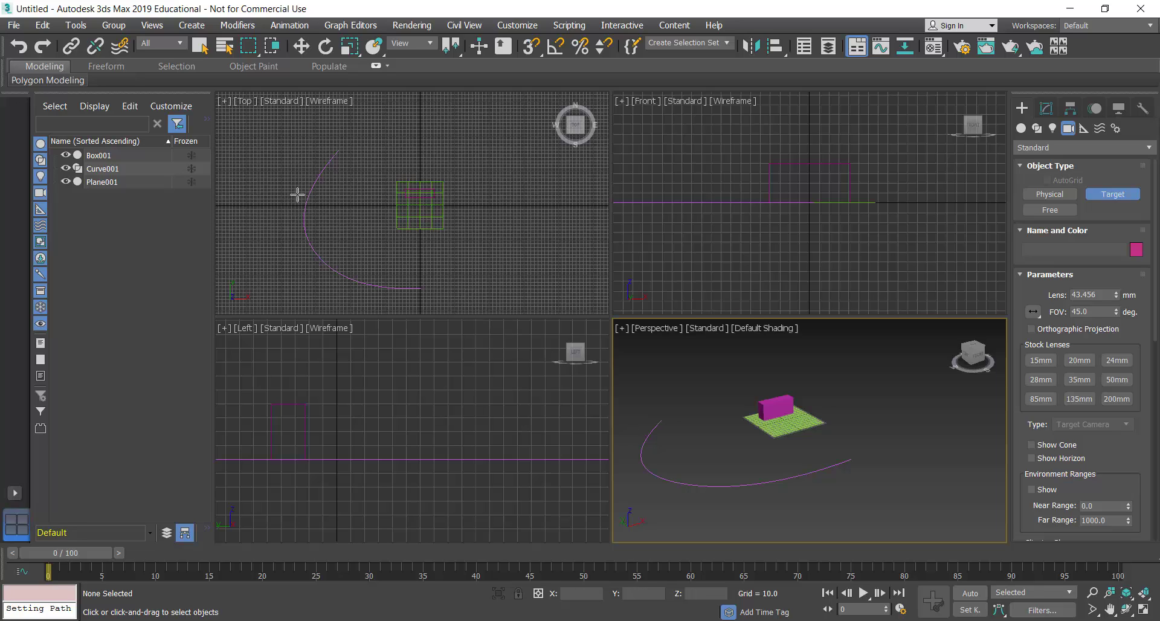
drag(287, 195, 420, 195)
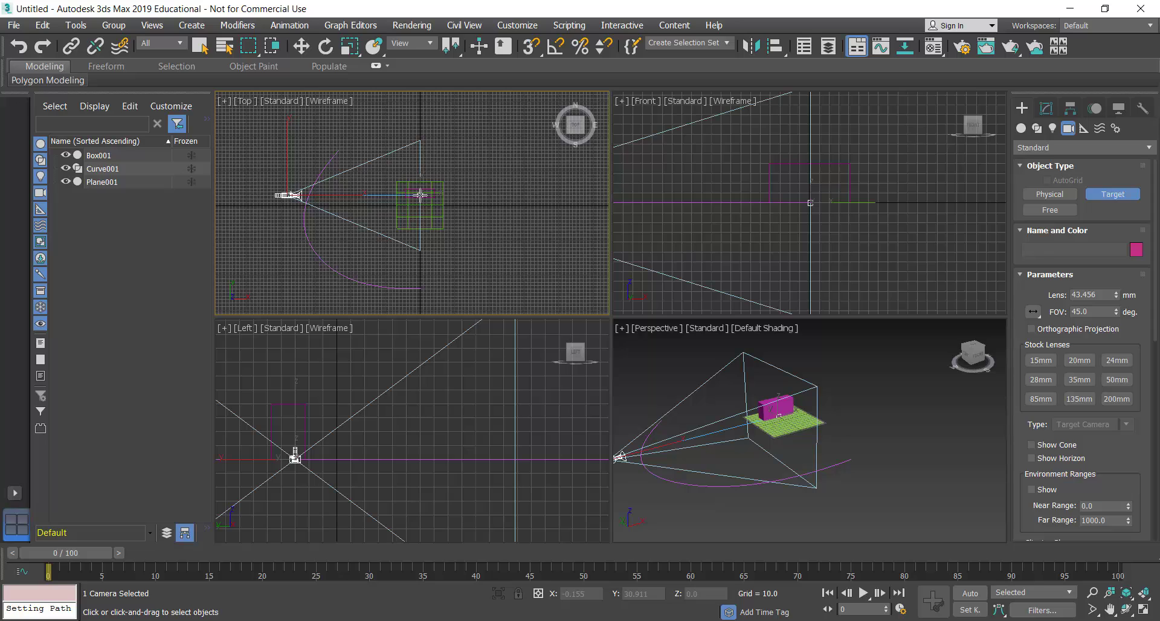
drag(420, 195, 420, 196)
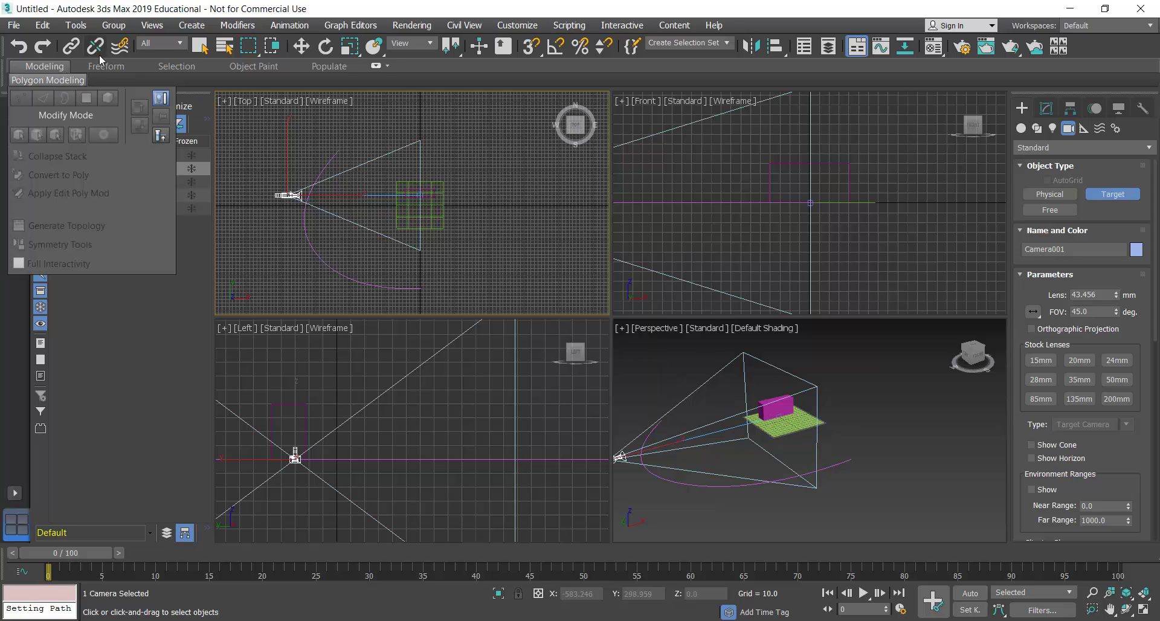
right_click(738, 335)
click(895, 417)
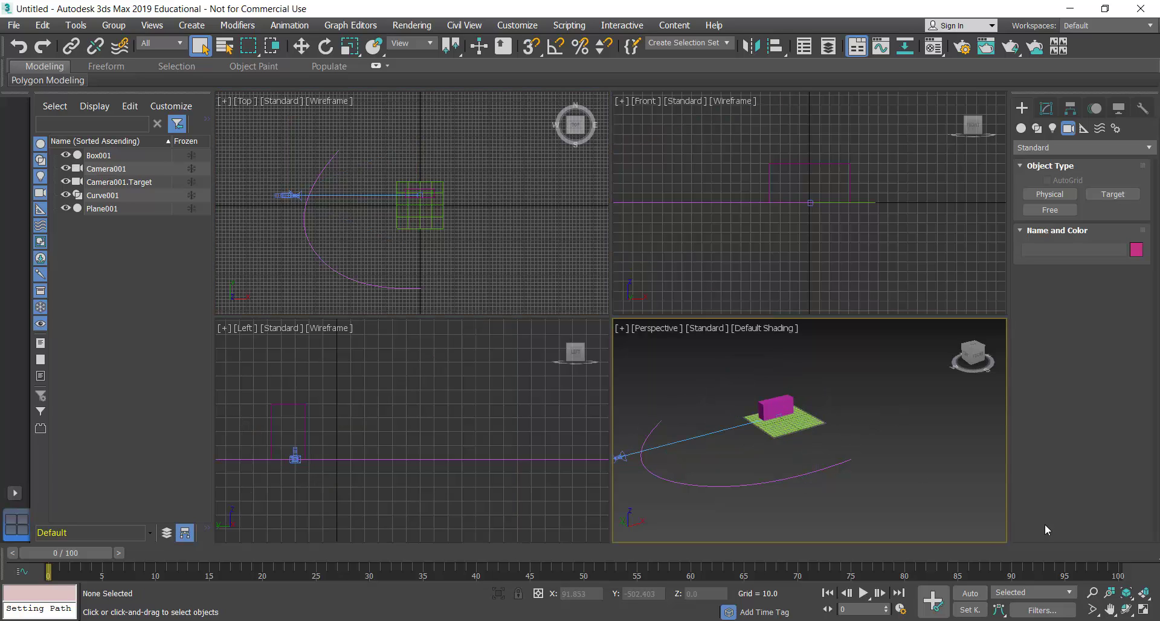
Attach the camera to the NURBS curve with a Path Constraint, and deselect it
click(1110, 610)
drag(805, 445, 852, 443)
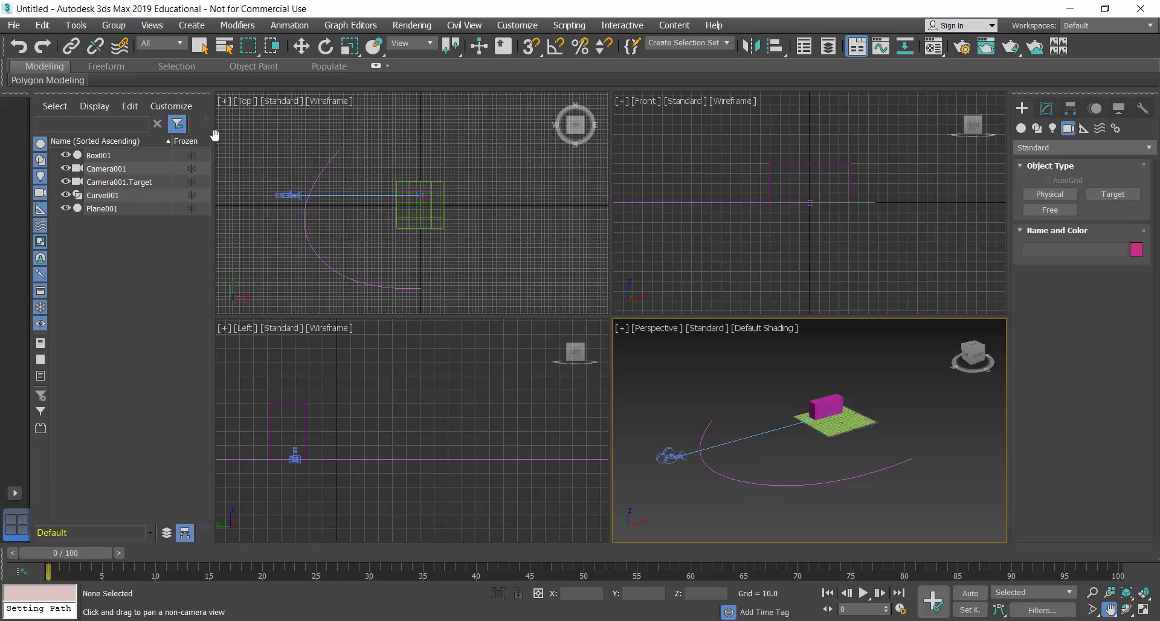
click(200, 47)
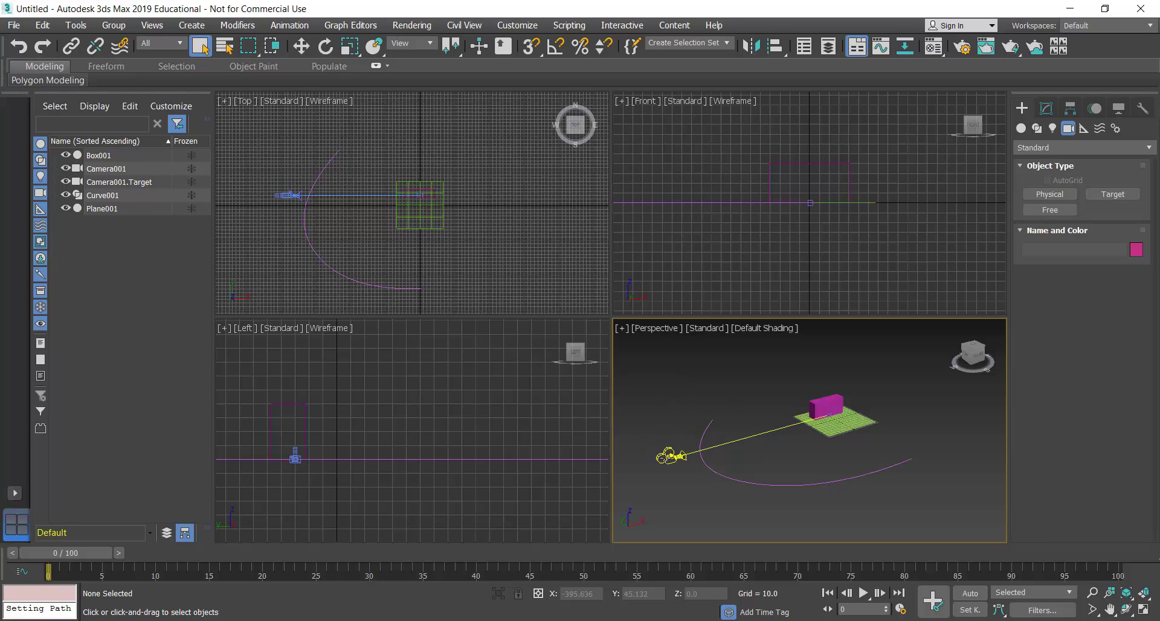
click(667, 456)
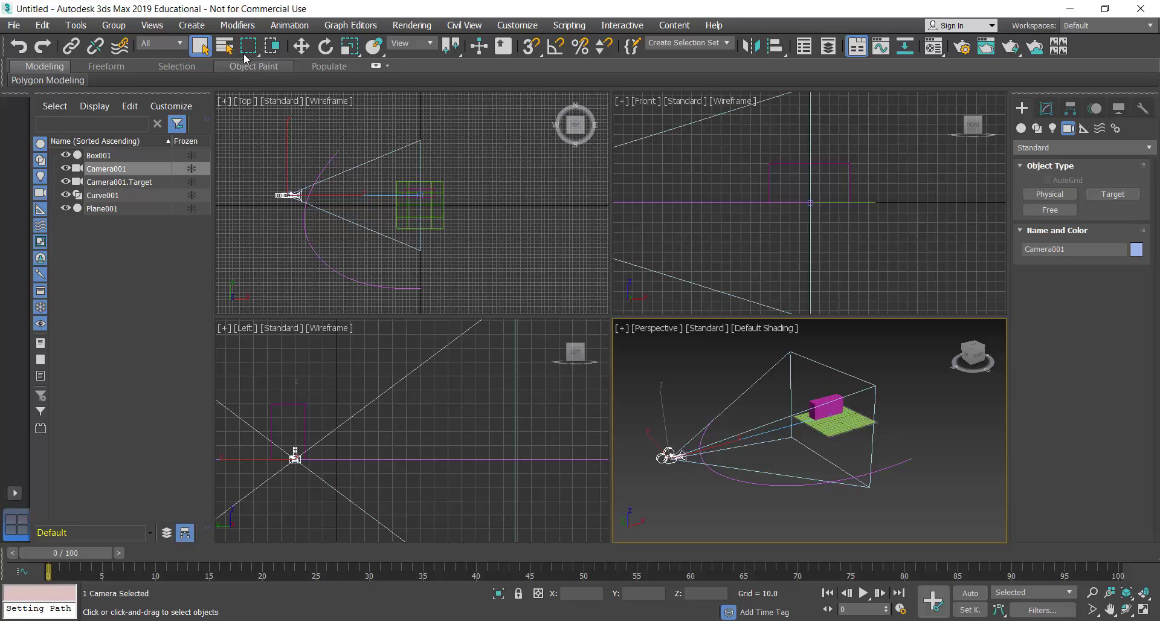
click(284, 26)
mouse_move(302, 108)
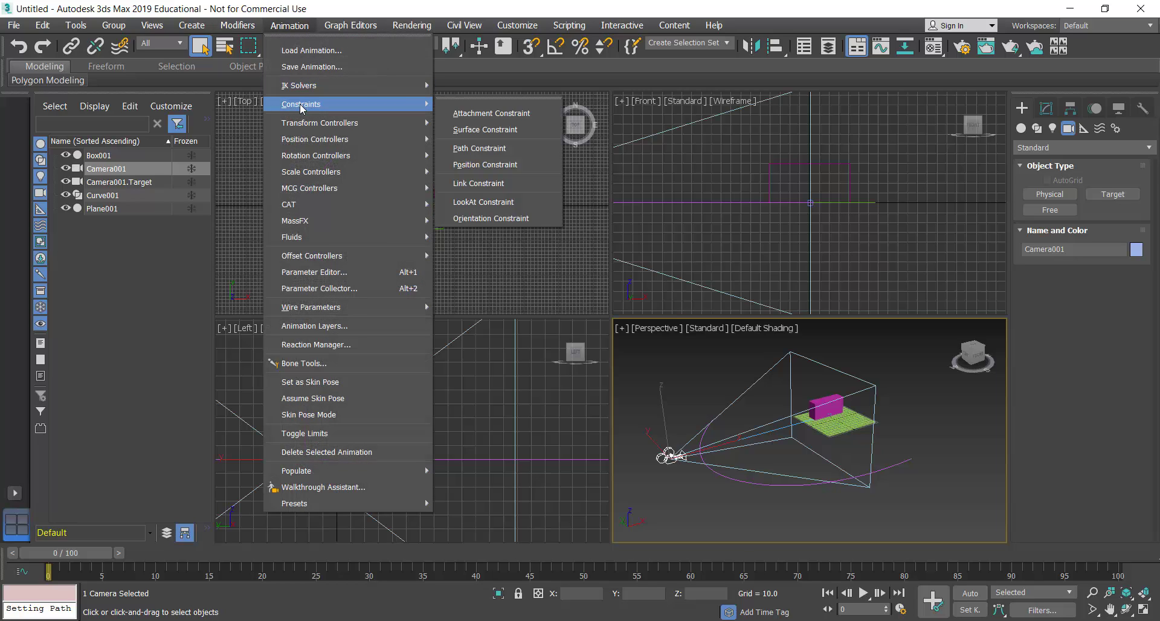
click(490, 148)
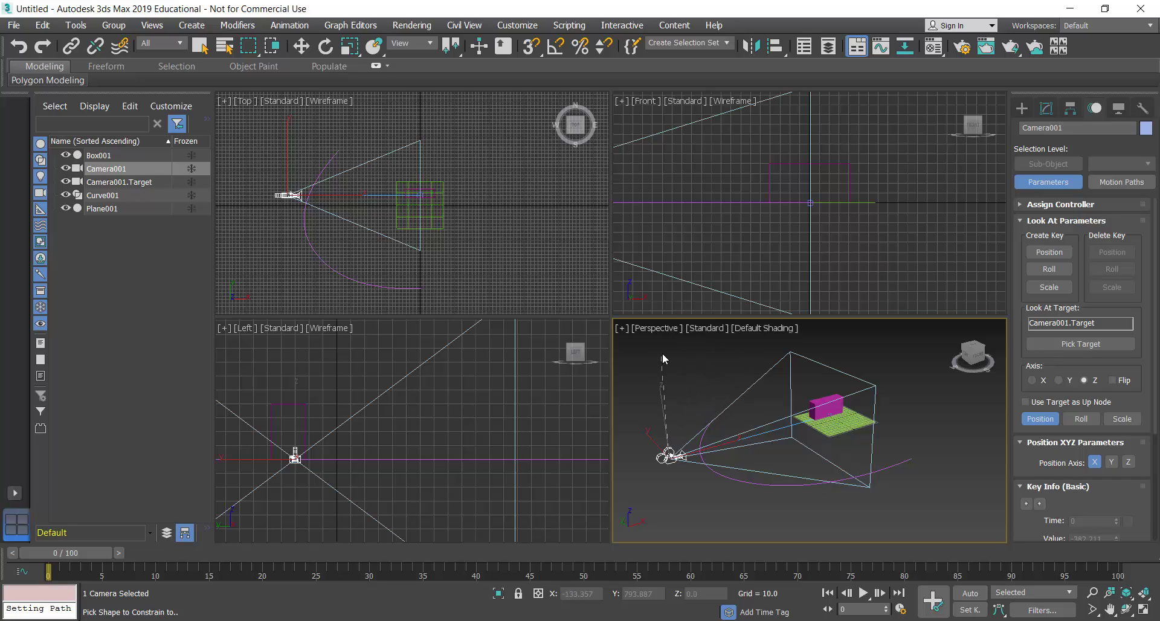
click(704, 436)
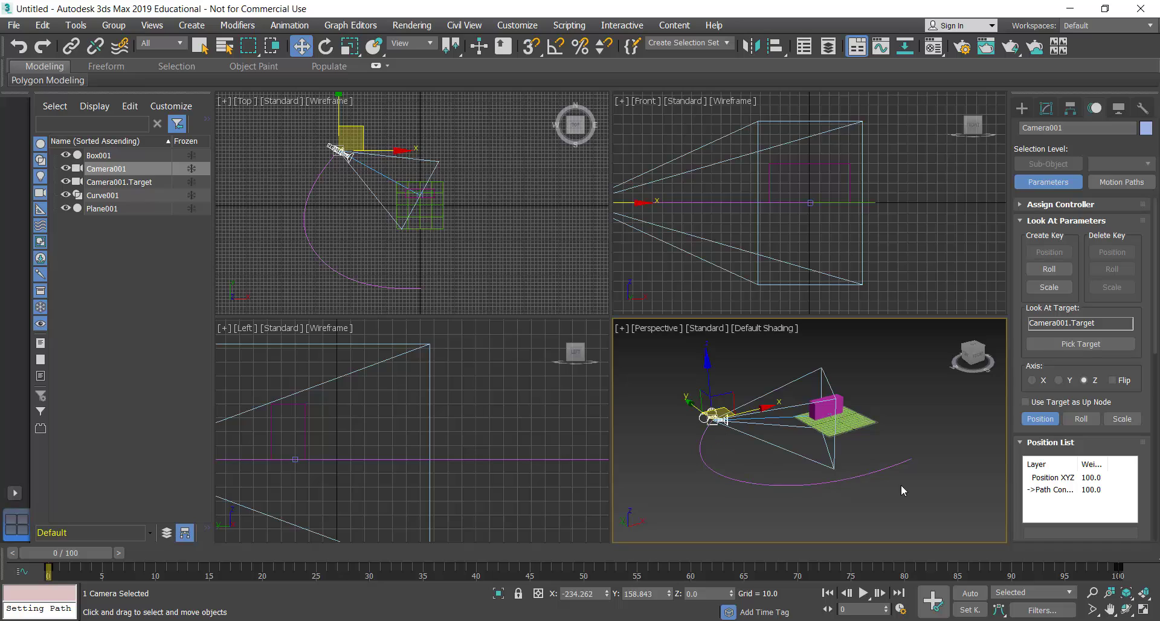
click(200, 46)
click(658, 371)
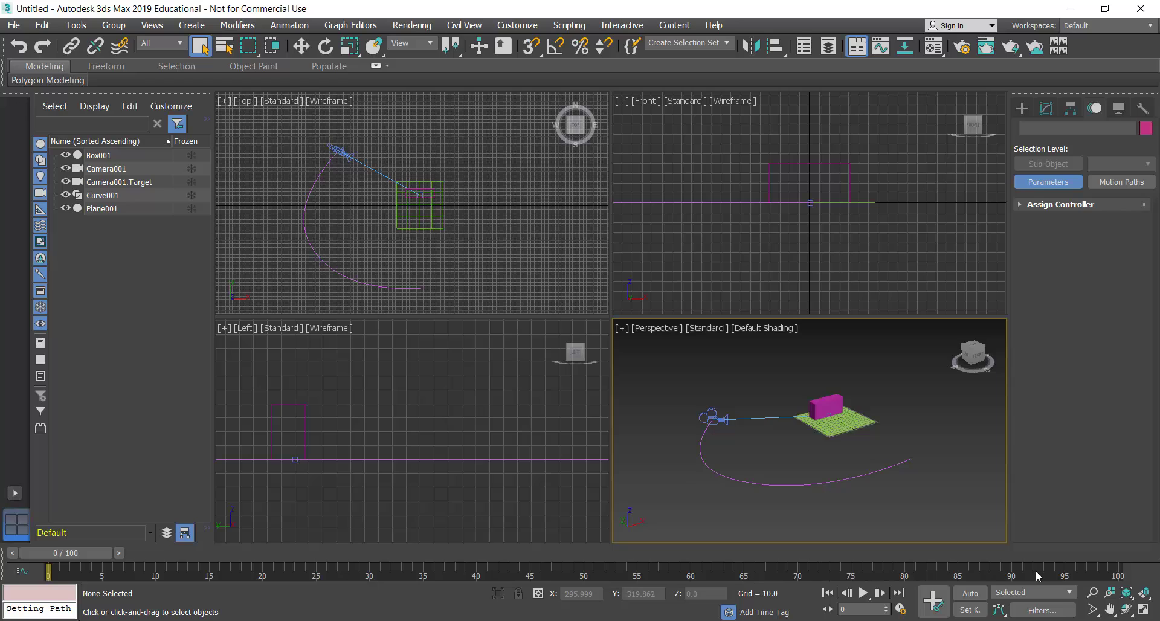
Play the animation to check the camera's travel along the curve, and return to frame 0
click(864, 595)
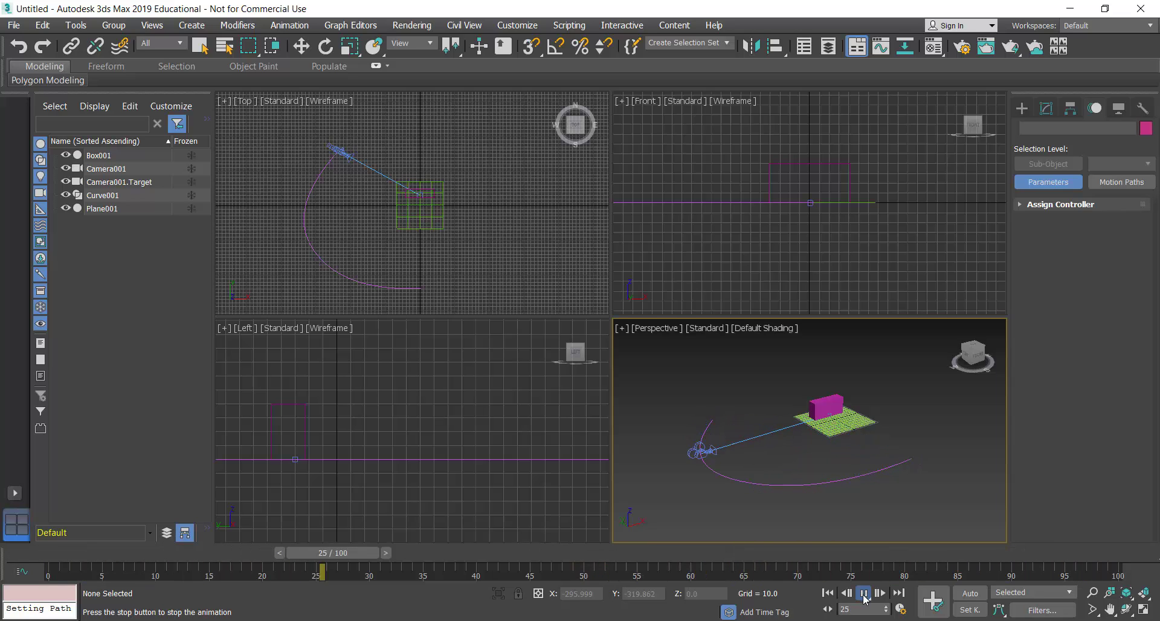
click(864, 598)
drag(561, 556, 48, 553)
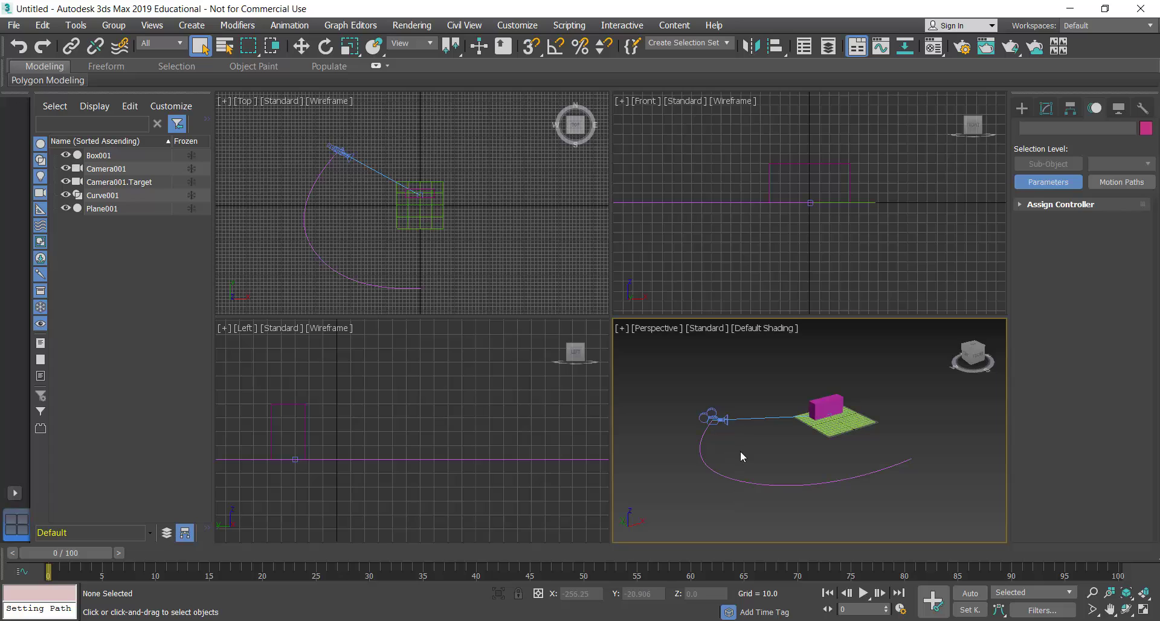
Select the NURBS curve and open its Curve CV sub-object level for editing
drag(737, 458, 692, 480)
click(696, 466)
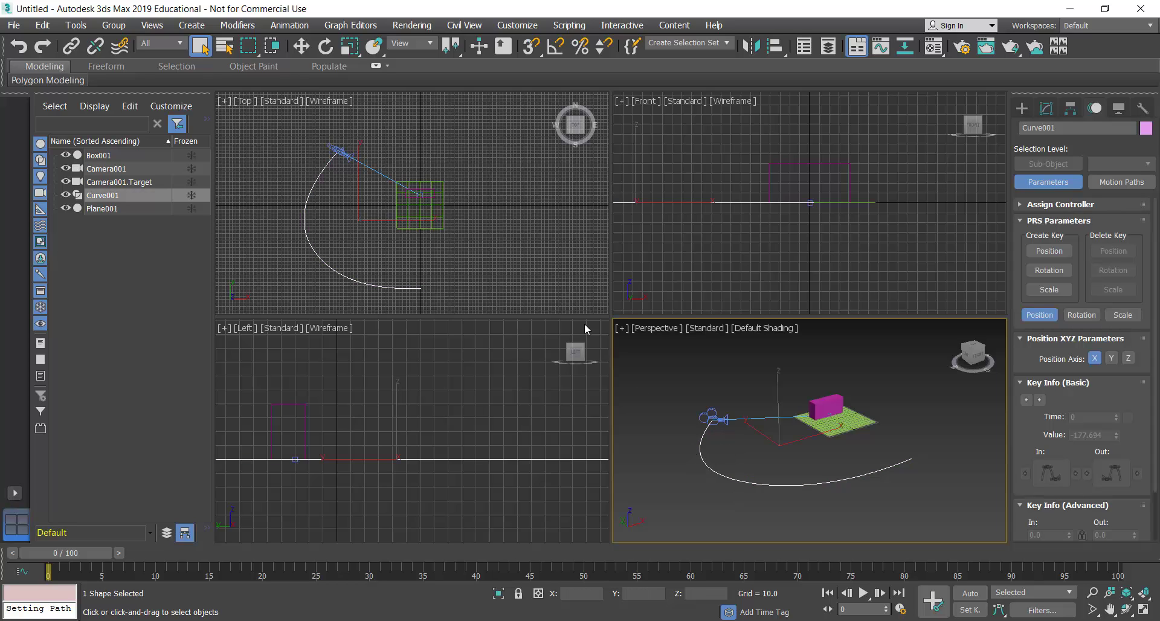
click(1022, 108)
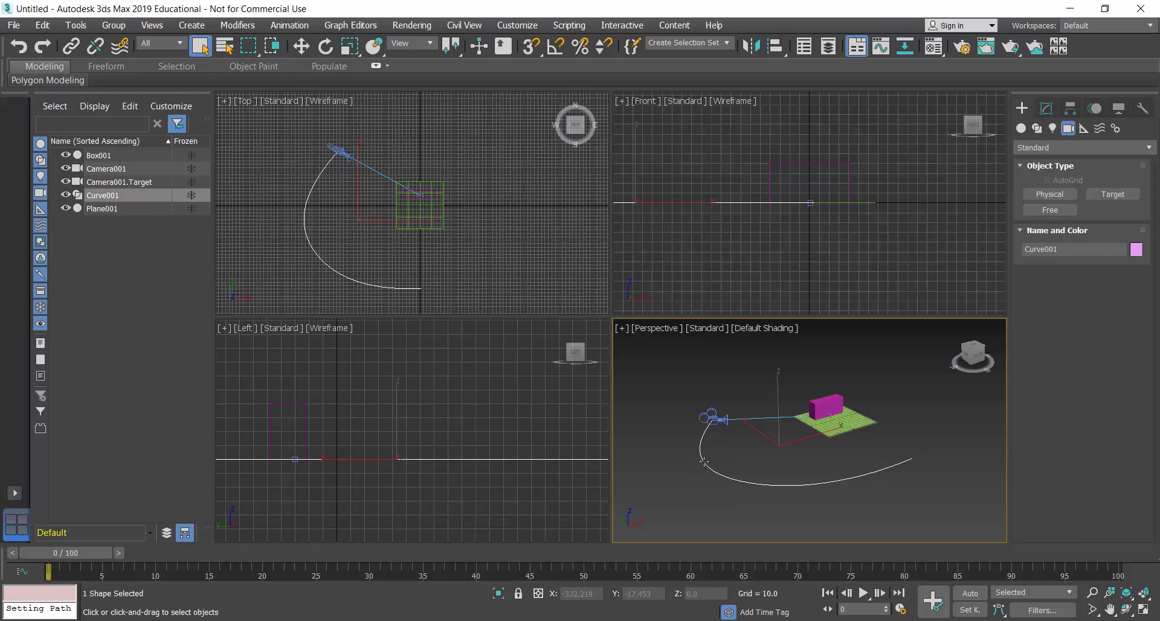
click(1046, 109)
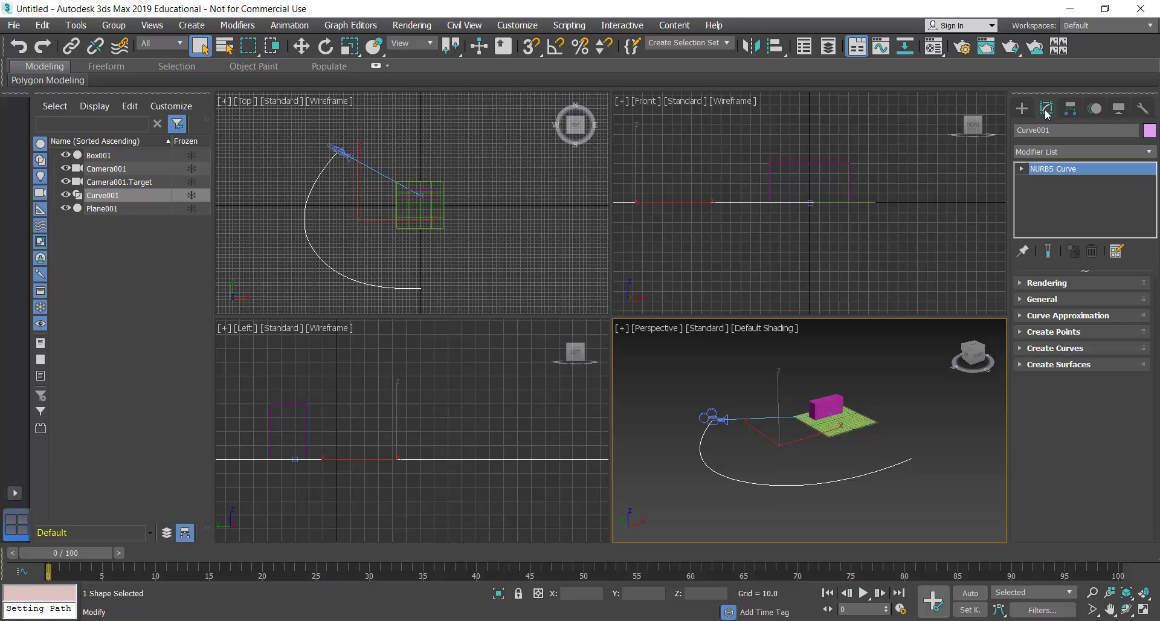
click(1020, 169)
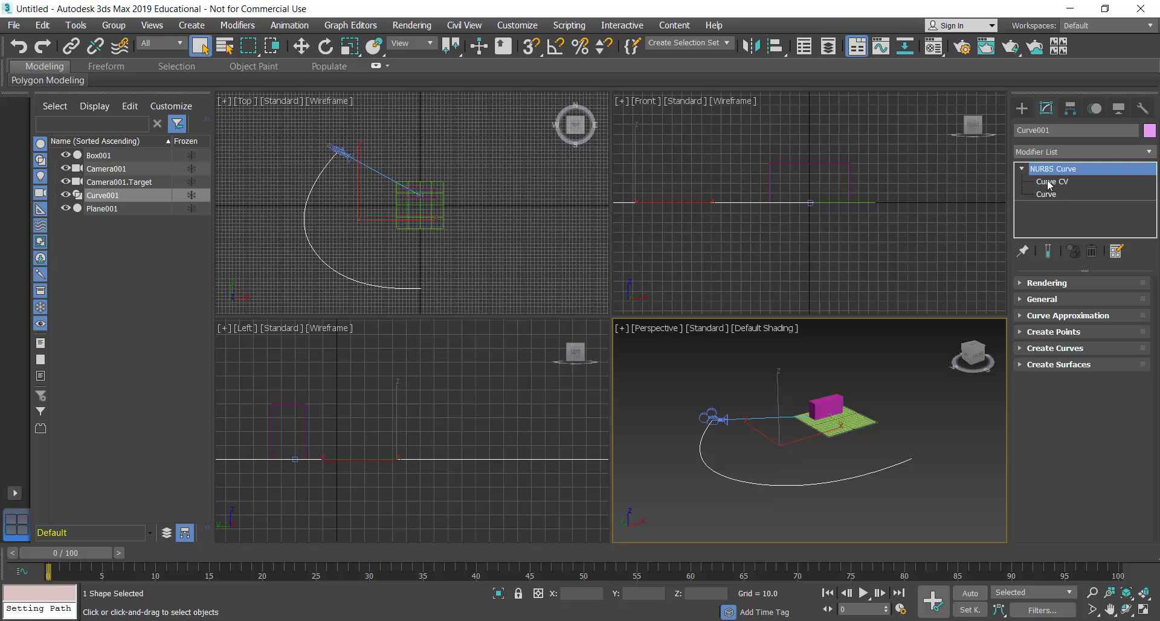
click(1050, 183)
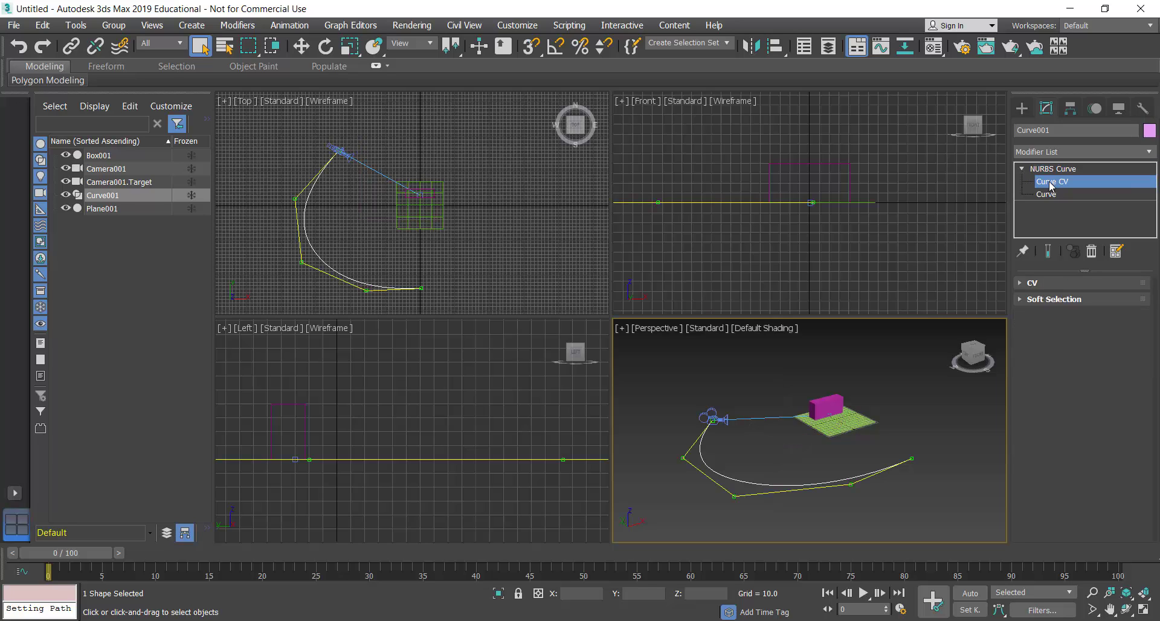
Raise the curve's first CV at the camera and the second CV along Z in the Perspective view
click(713, 419)
click(683, 457)
key(w)
click(732, 496)
click(682, 457)
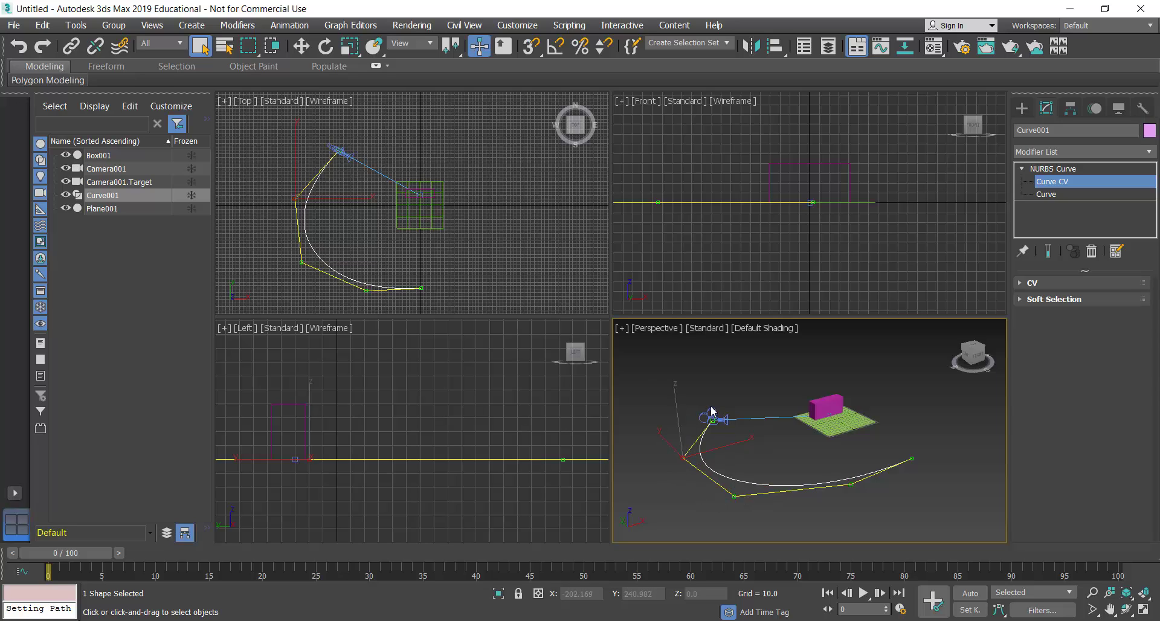
drag(722, 425, 723, 426)
click(302, 51)
drag(709, 362, 703, 334)
click(683, 458)
drag(680, 417, 678, 384)
Raise the third, fourth and last CVs in the Perspective view to Z about 38, 21 and 14
drag(718, 507, 751, 486)
drag(731, 448, 730, 427)
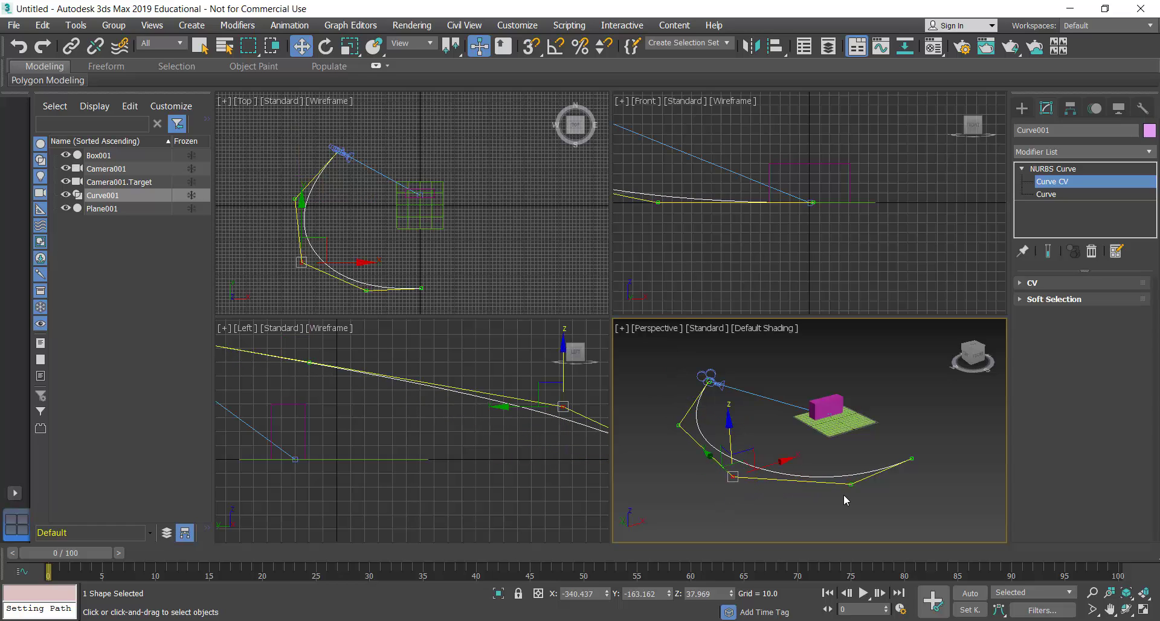
click(851, 484)
drag(852, 450, 853, 441)
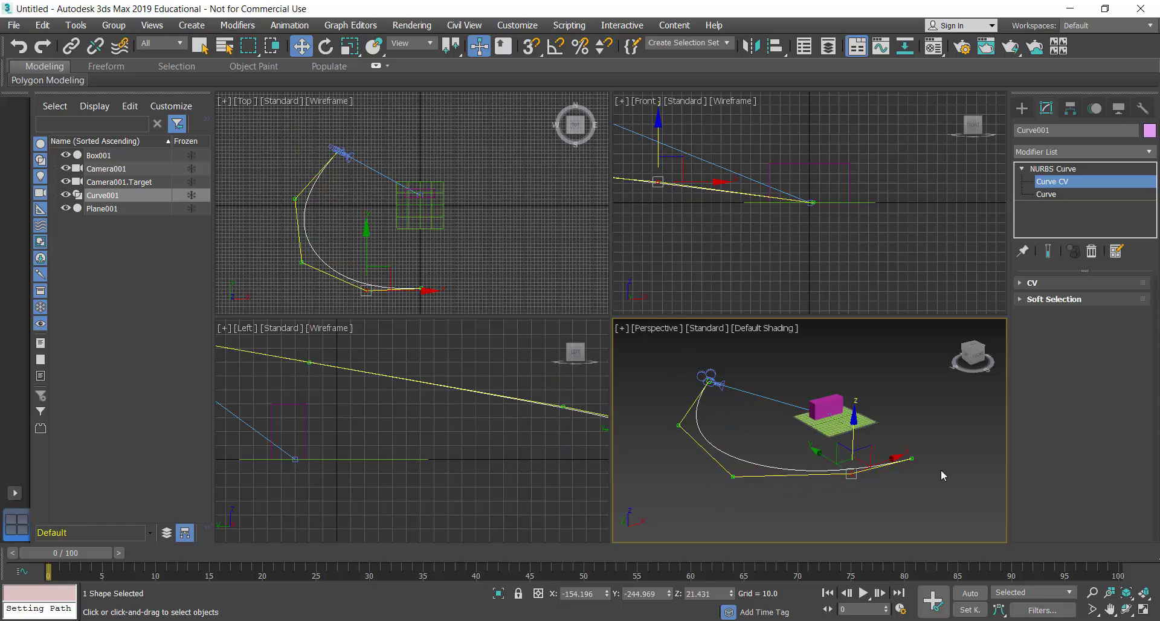
click(911, 459)
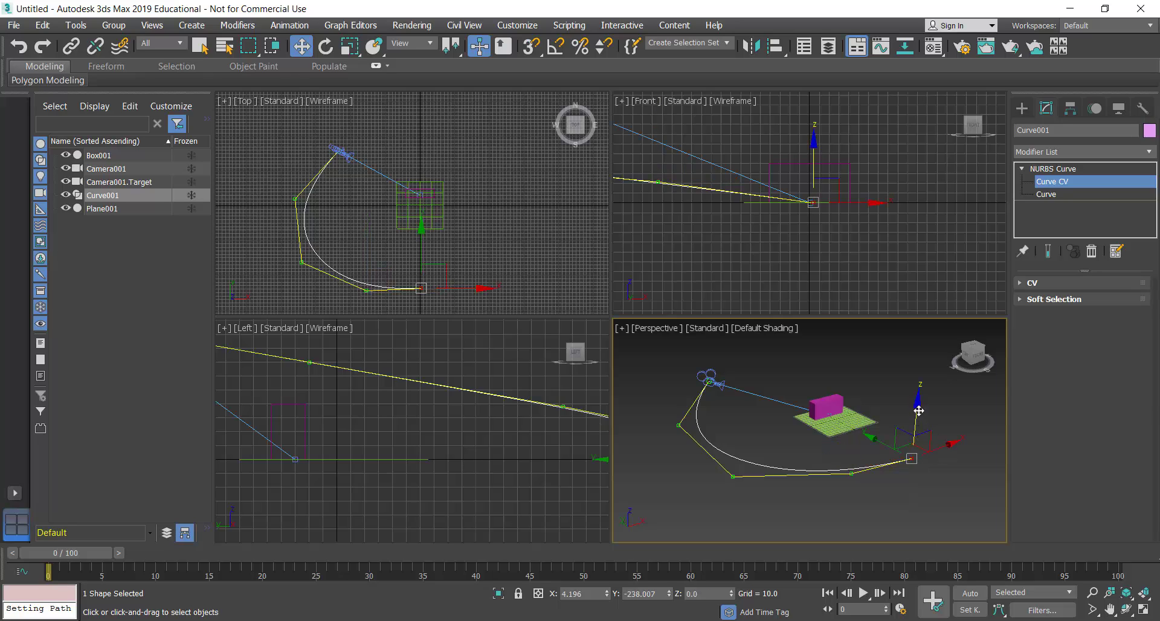
drag(918, 408, 919, 400)
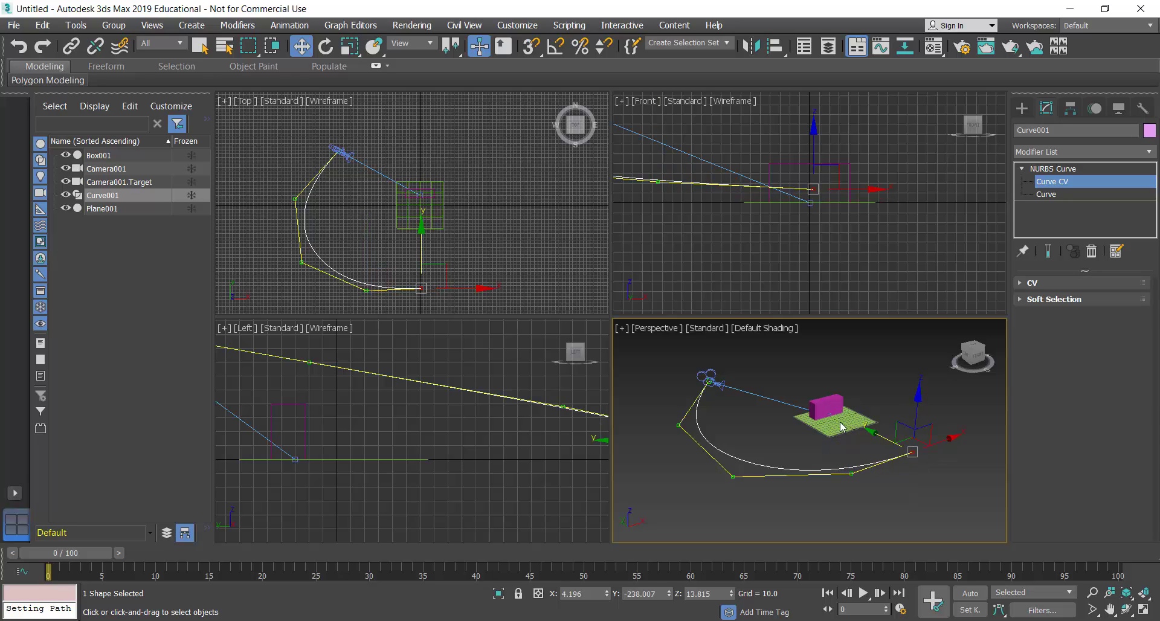
Raise the second CV to Z about 88 and the first CV at the camera to Z about 123
click(707, 373)
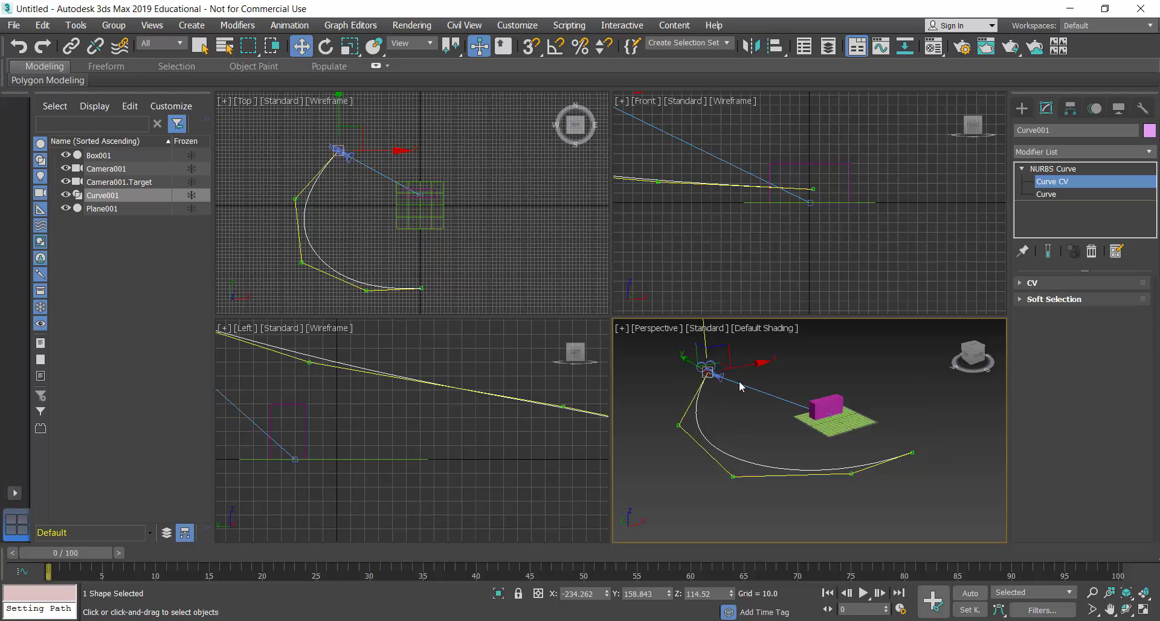
click(679, 423)
drag(677, 395, 672, 388)
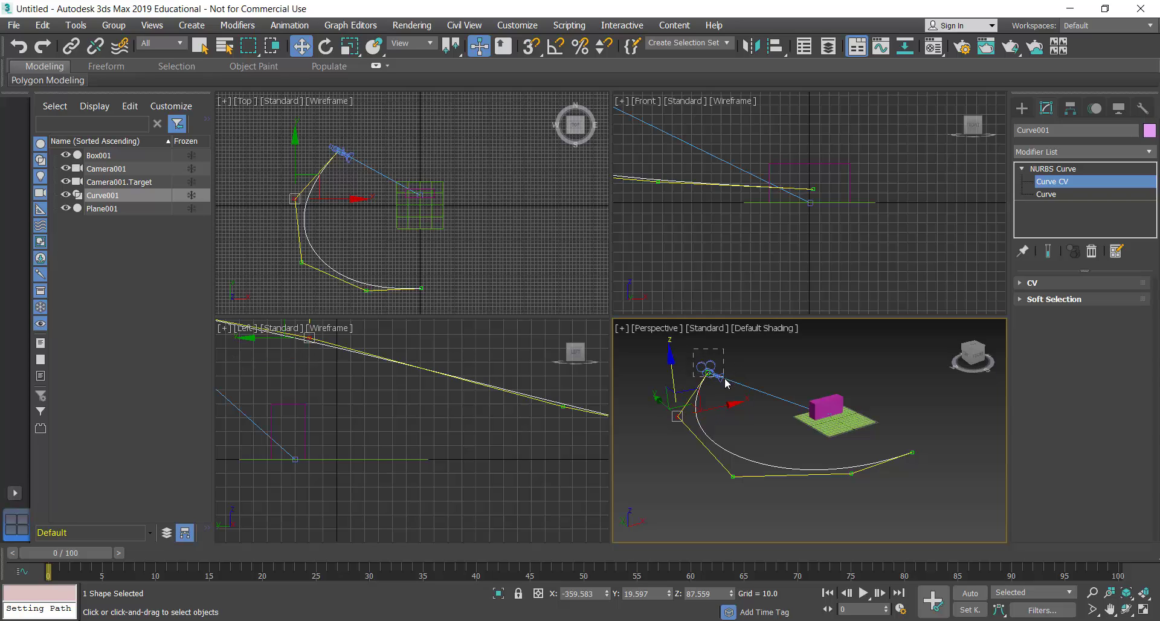
click(707, 371)
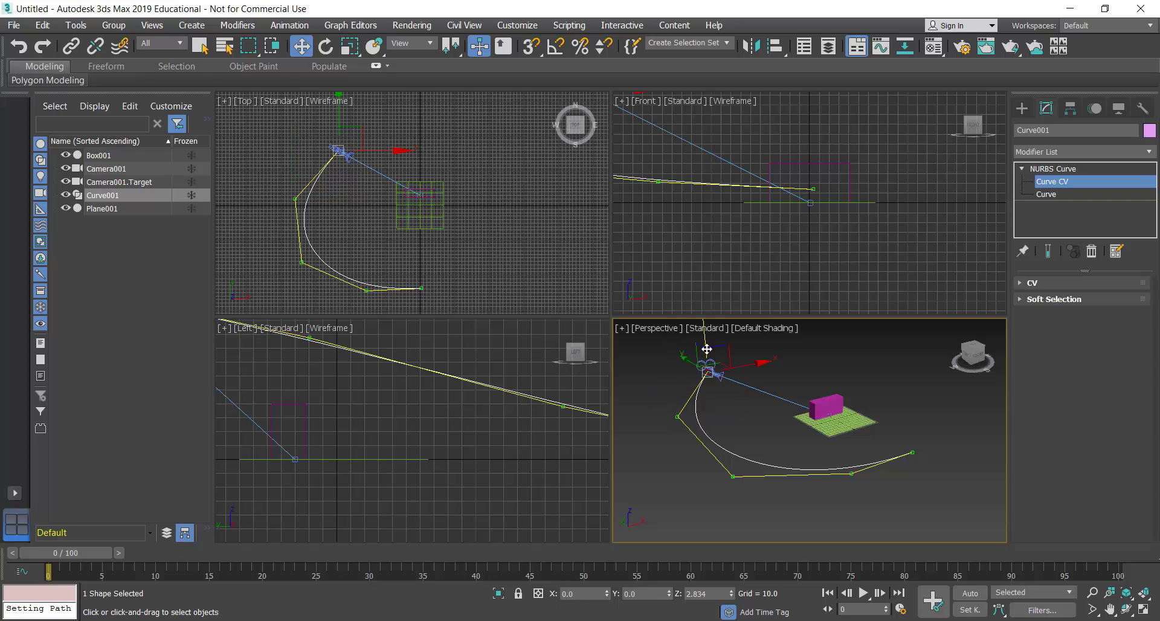
Switch the Perspective viewport to the Camera001 view
click(659, 328)
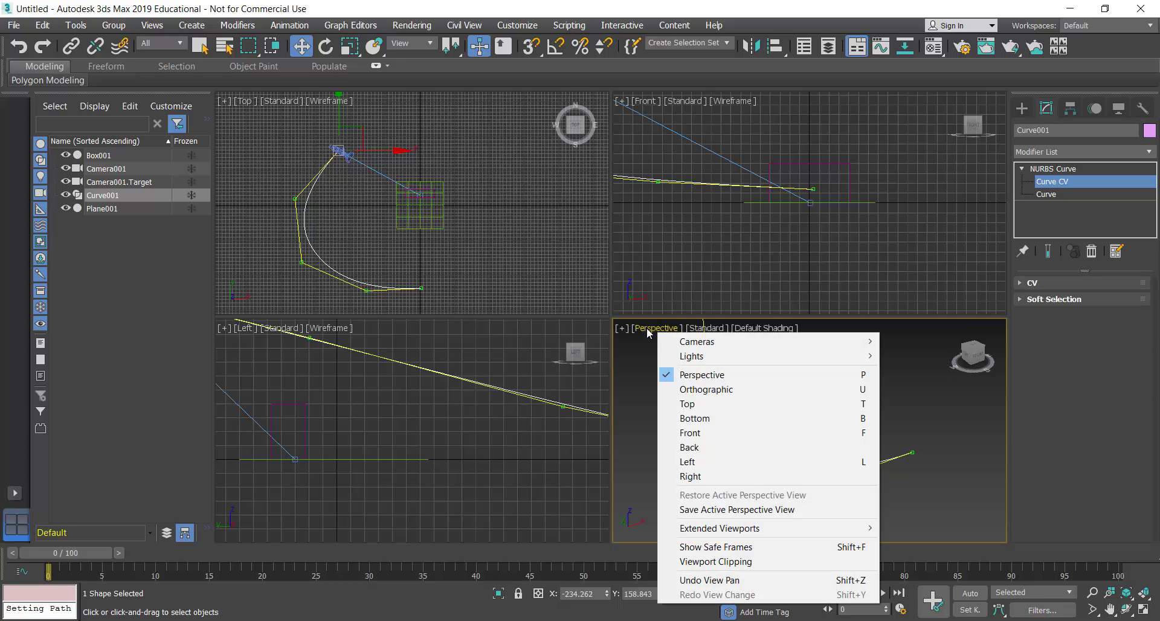
mouse_move(688, 342)
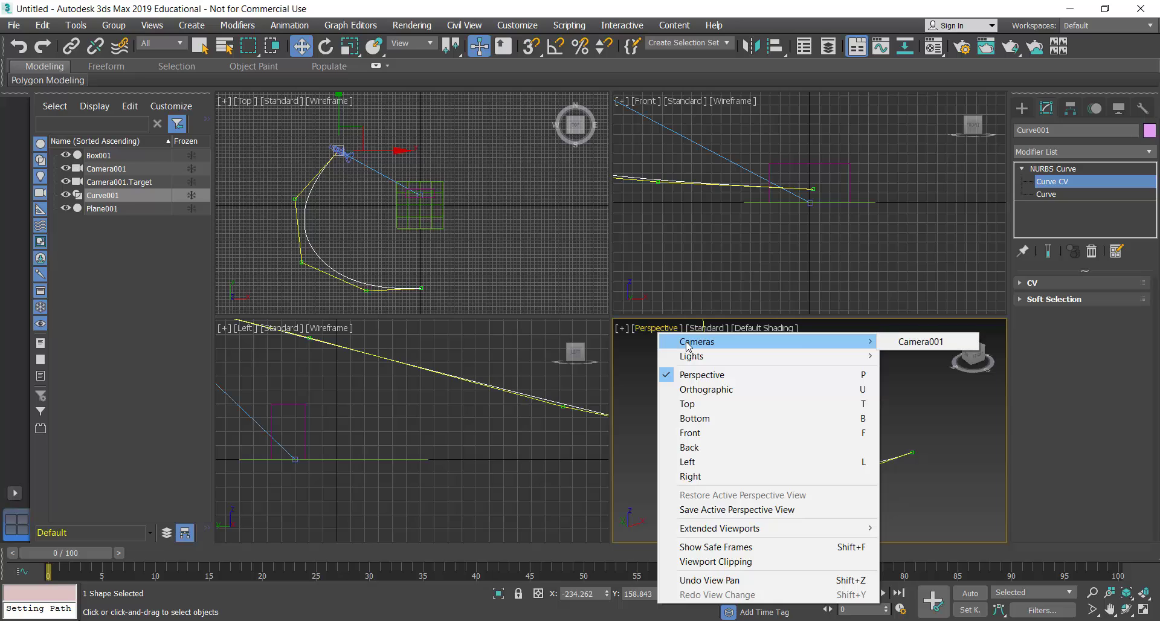
click(936, 343)
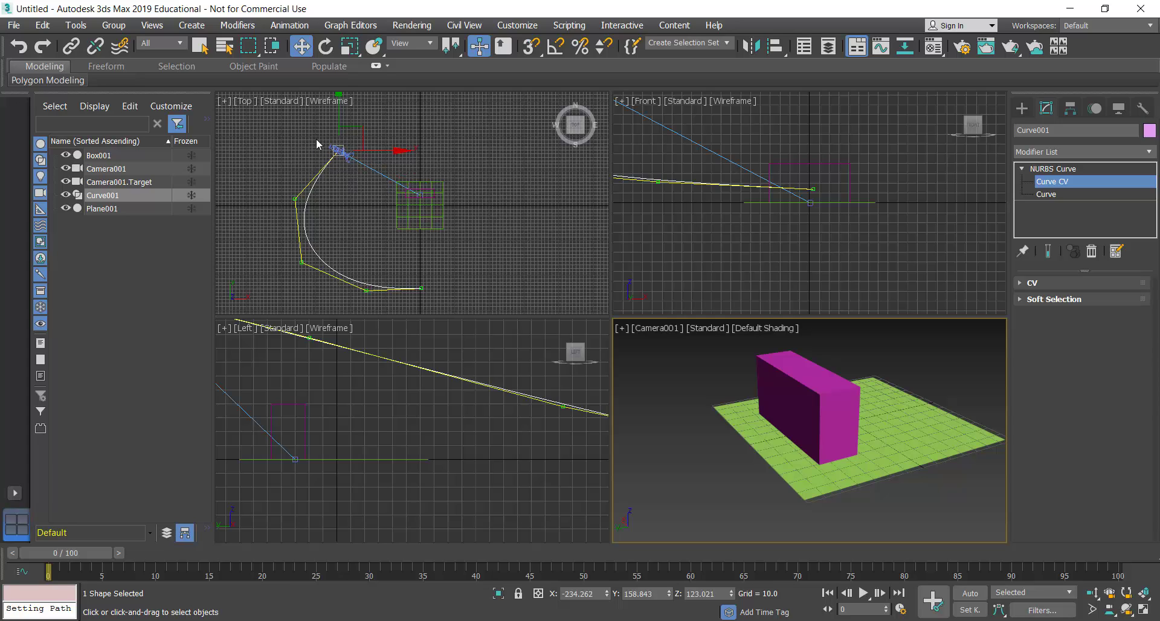
Raise the curve's first CV in the Left view to Z about 141
scroll(441, 435, down, 6)
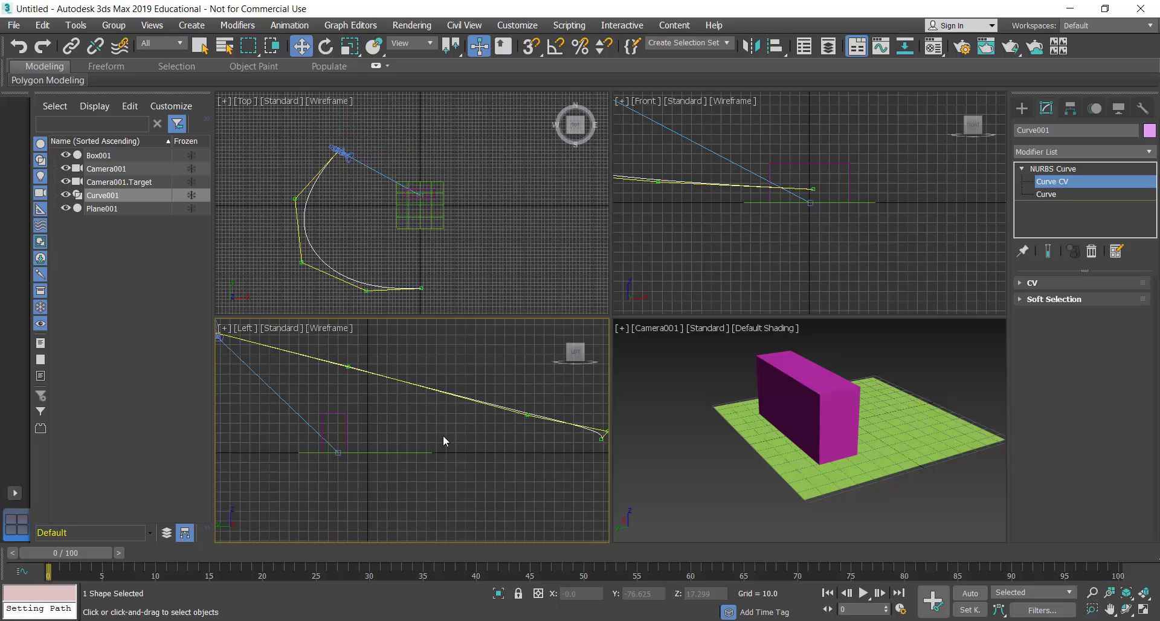
scroll(339, 379, up, 2)
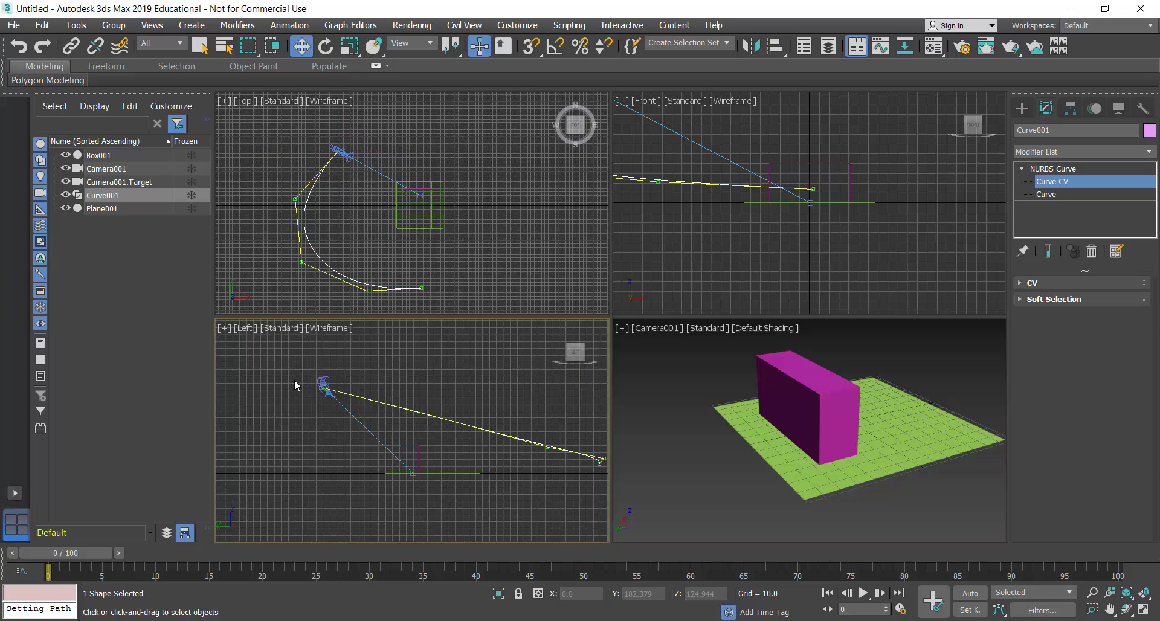
drag(340, 401, 340, 401)
right_click(338, 151)
mouse_move(325, 342)
mouse_down()
mouse_move(321, 269)
mouse_move(311, 400)
mouse_move(323, 325)
mouse_up()
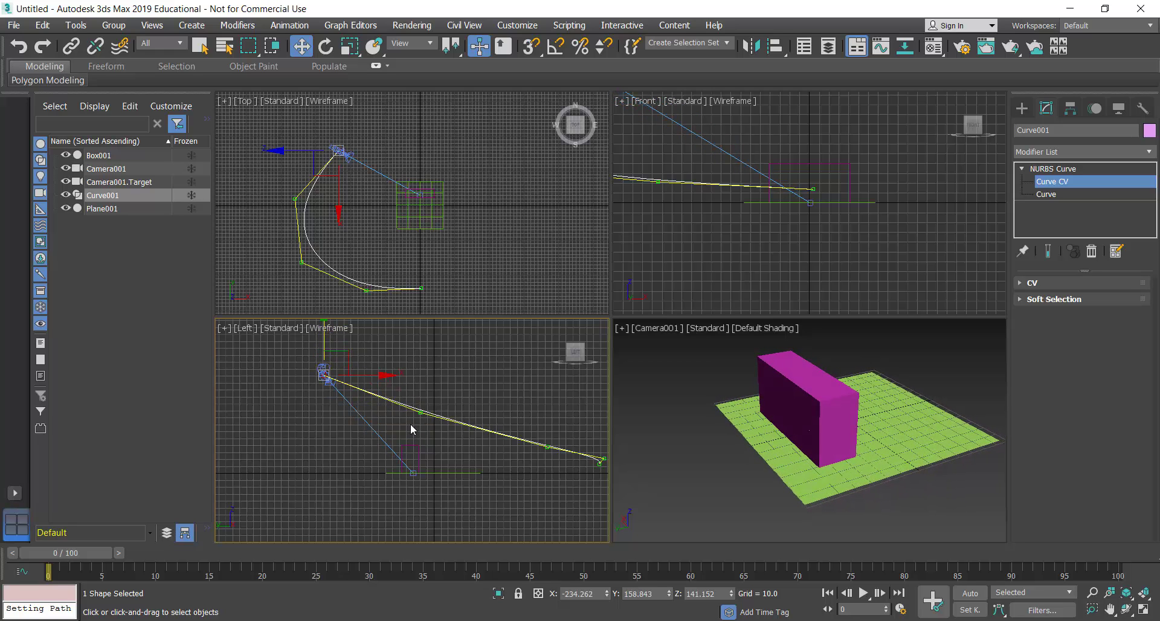
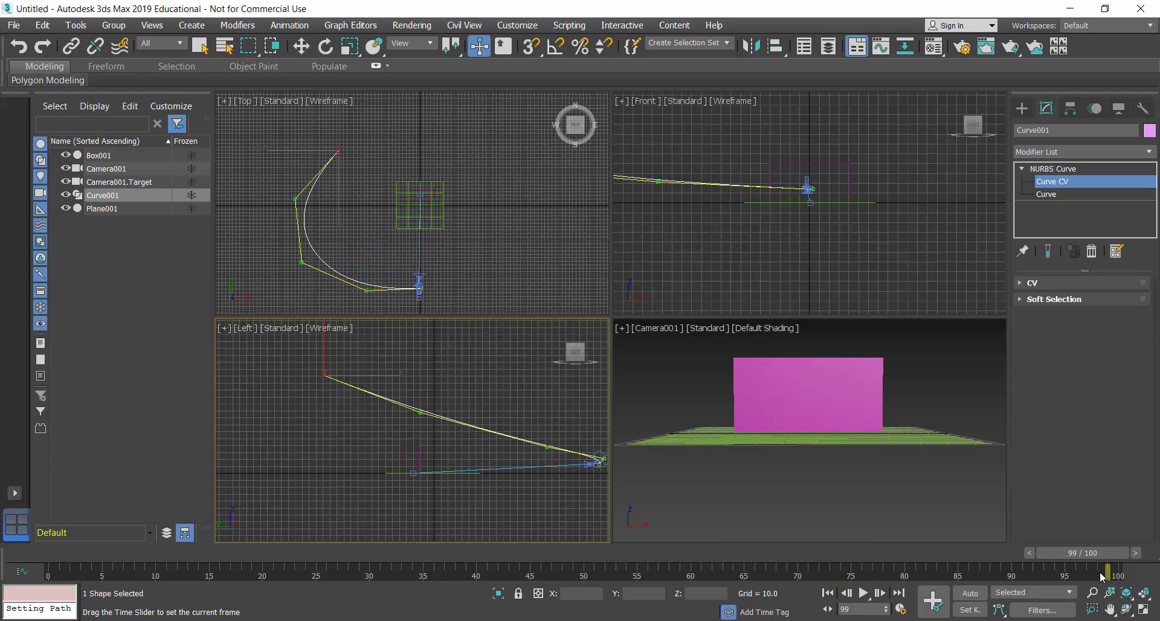
Raise the fourth CV to Z about 23 and the last CV to Z about 29 in the Front view
key(w)
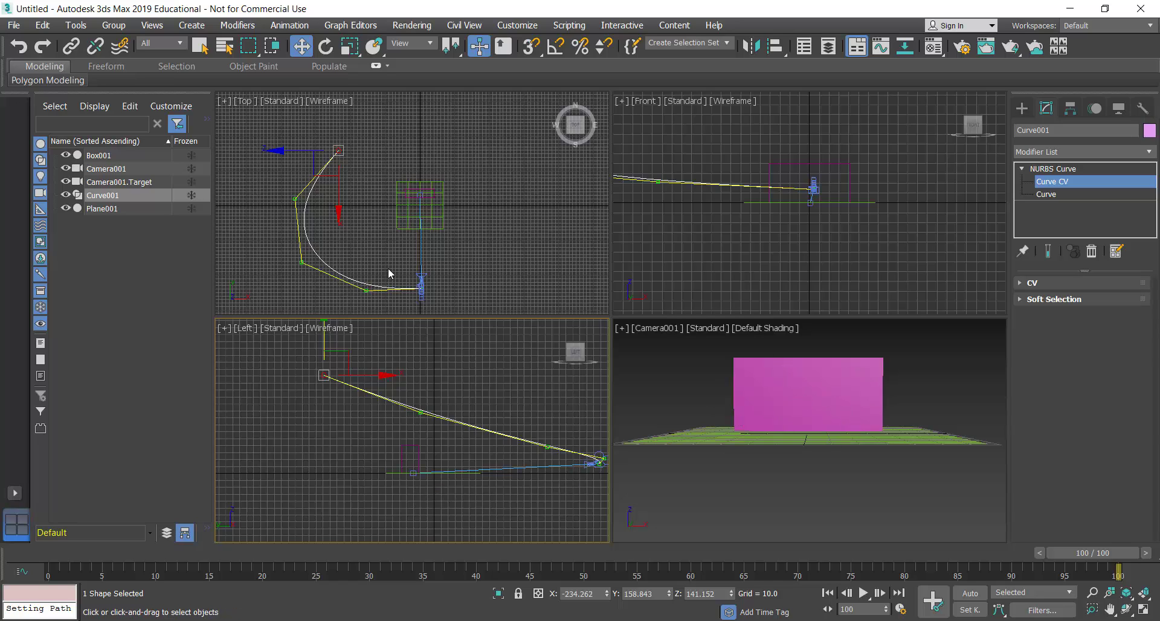
click(421, 289)
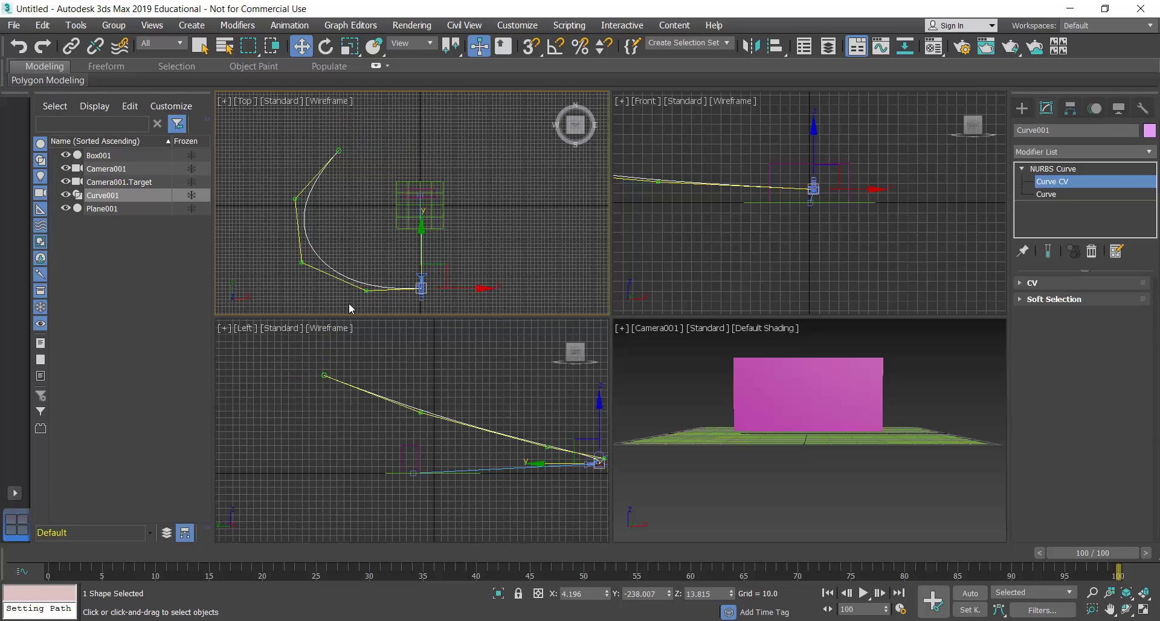
click(366, 290)
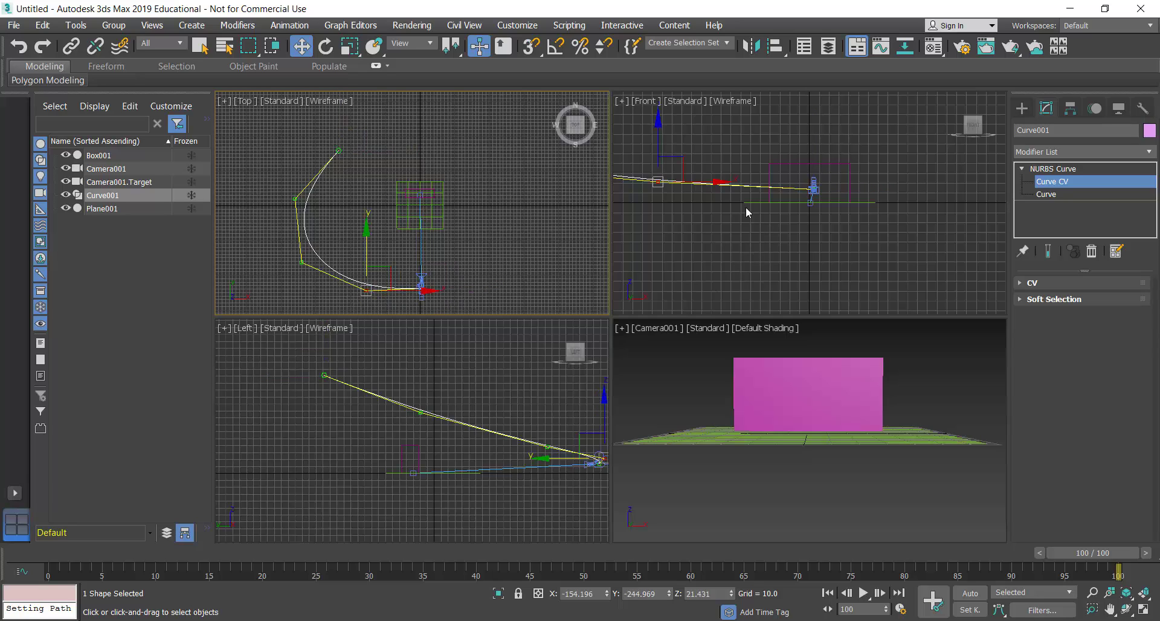
drag(657, 137, 651, 136)
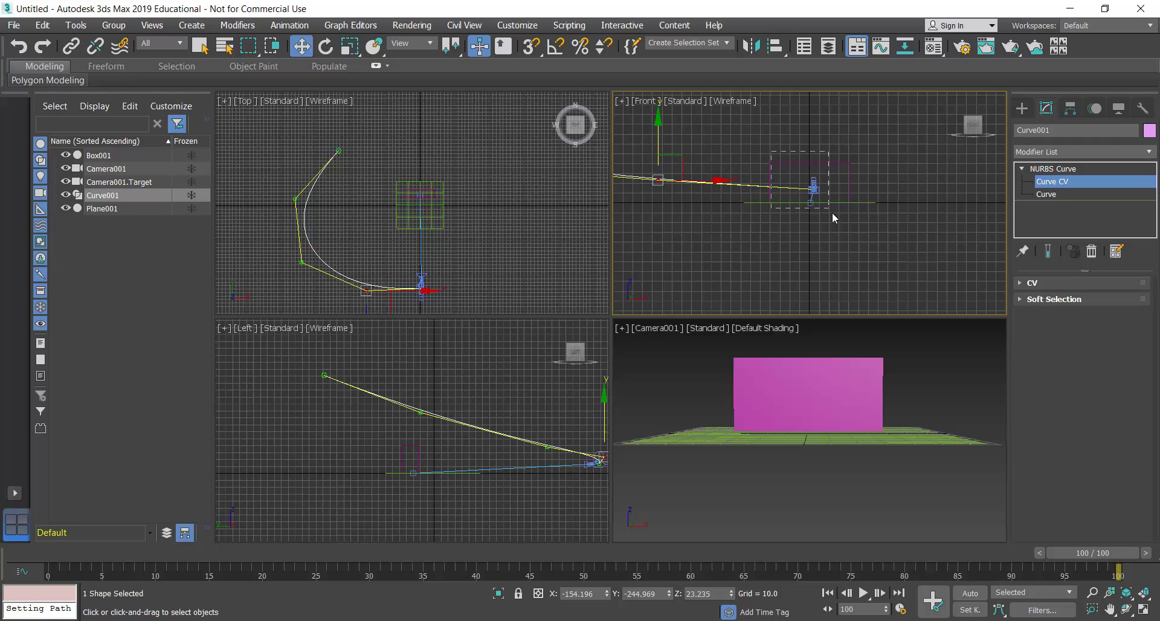
drag(832, 217, 832, 217)
drag(791, 155, 830, 197)
drag(813, 140, 810, 127)
Raise the fourth CV a little further and lower the last CV to Z about 24
drag(659, 180, 658, 170)
click(813, 173)
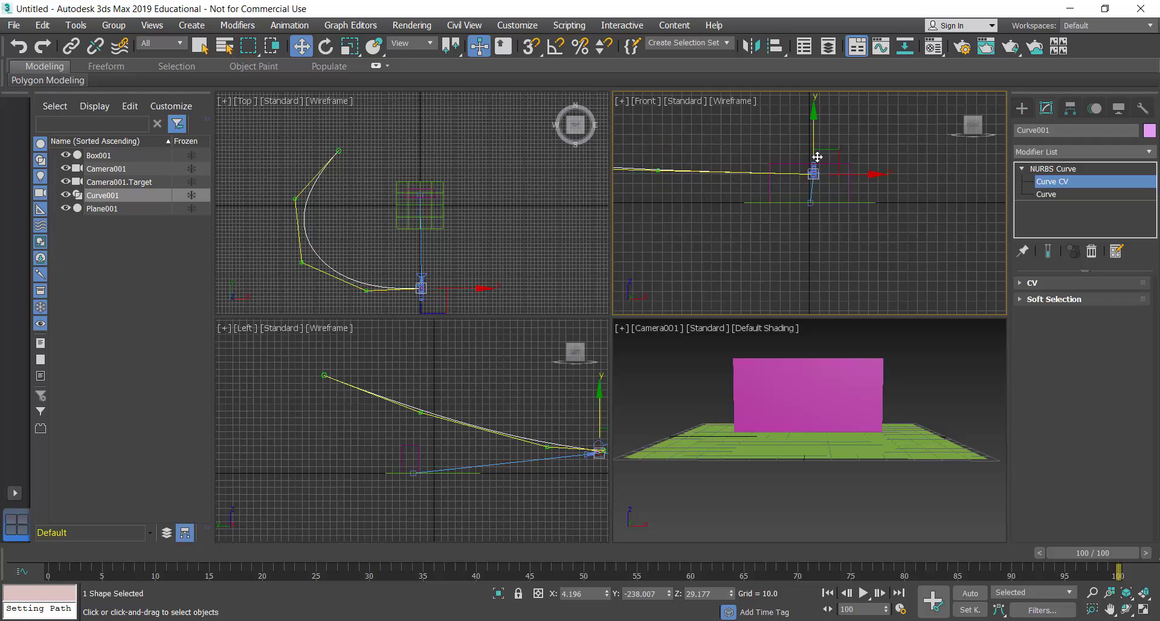
mouse_move(813, 142)
mouse_down()
mouse_move(813, 155)
mouse_move(810, 146)
mouse_up()
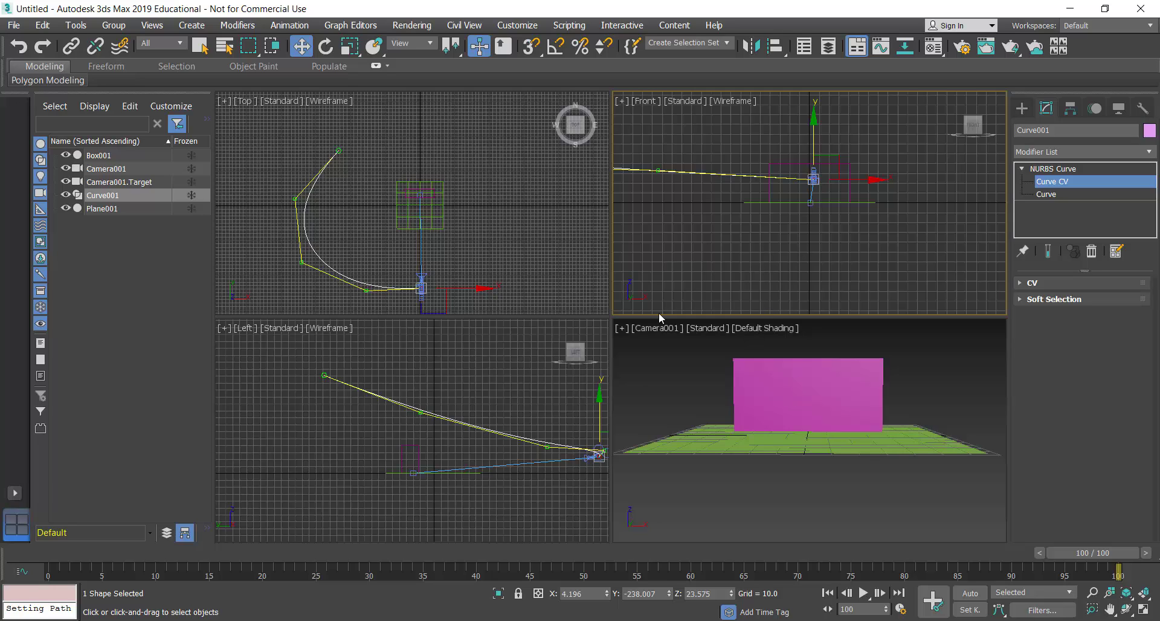
Finish editing the curve's CVs, leave the Move tool and deselect the curve
click(412, 476)
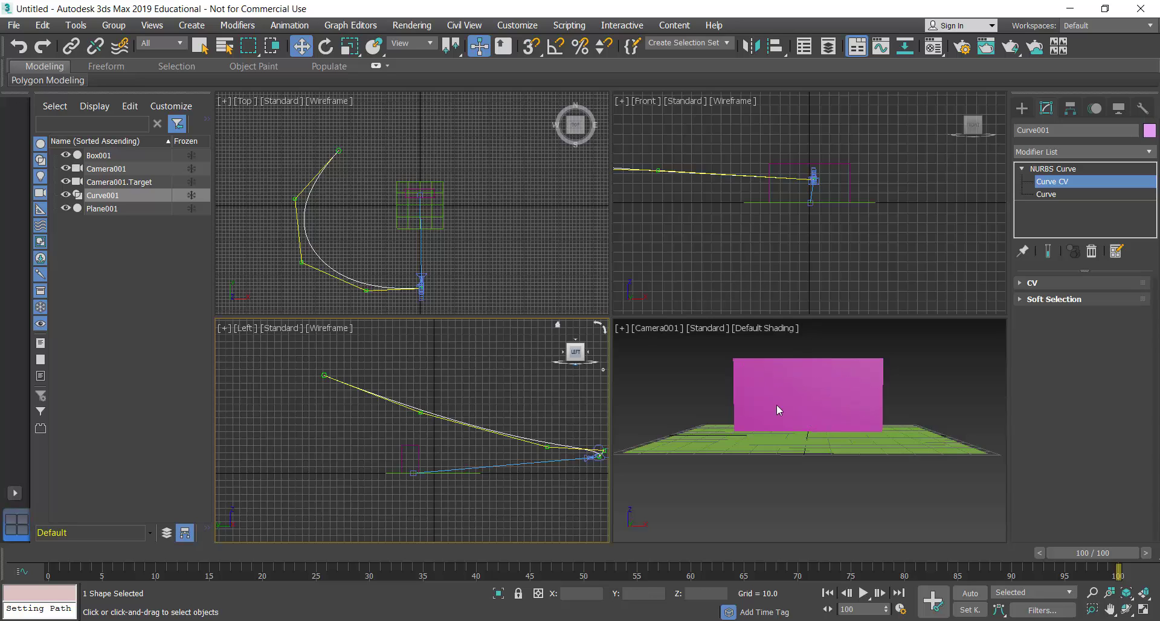
right_click(809, 245)
click(199, 46)
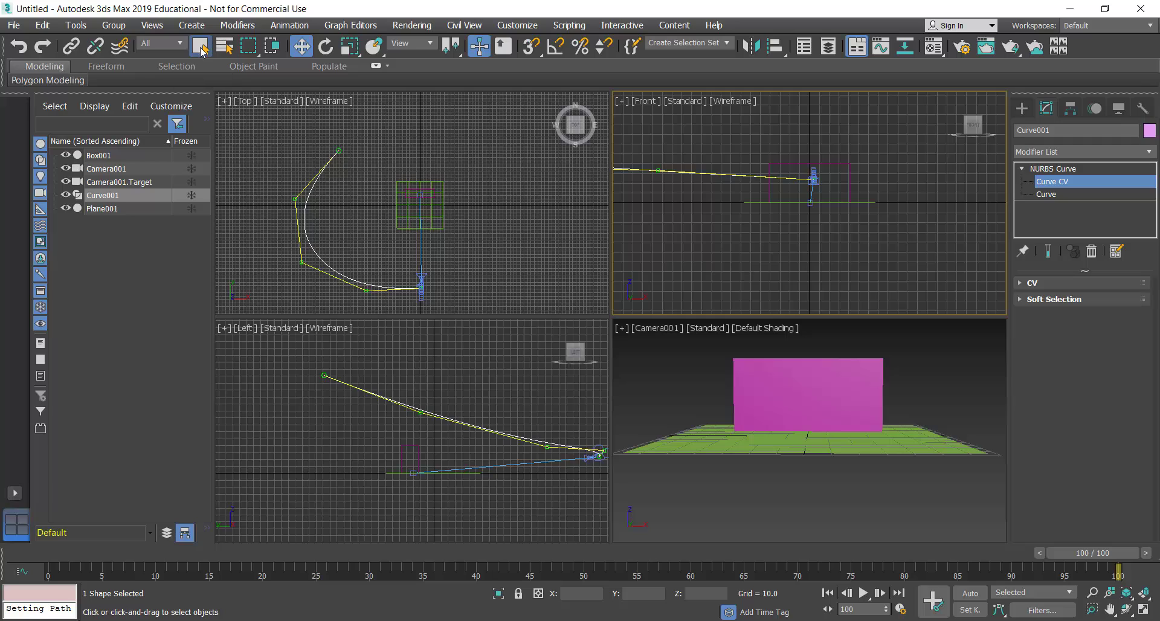
click(1022, 169)
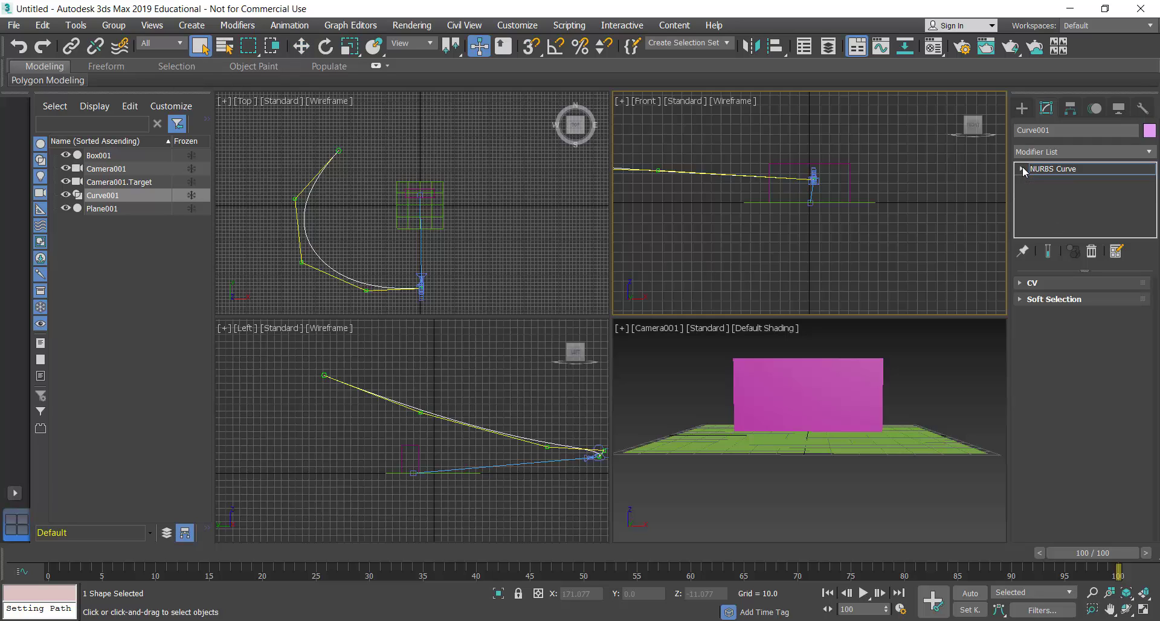
click(1026, 114)
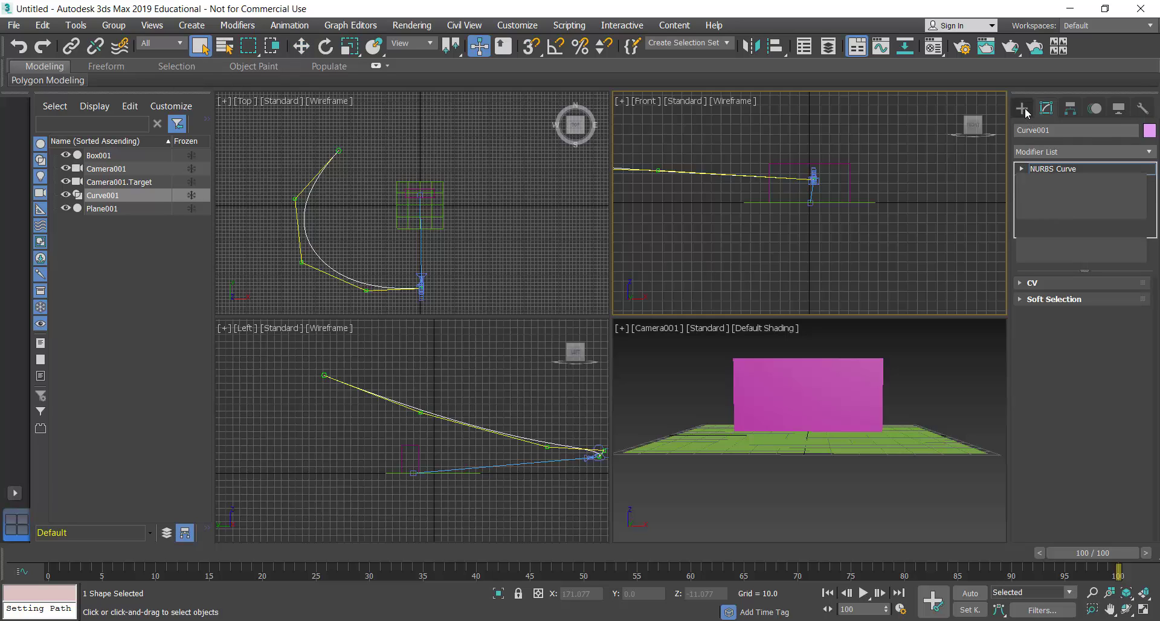
click(661, 375)
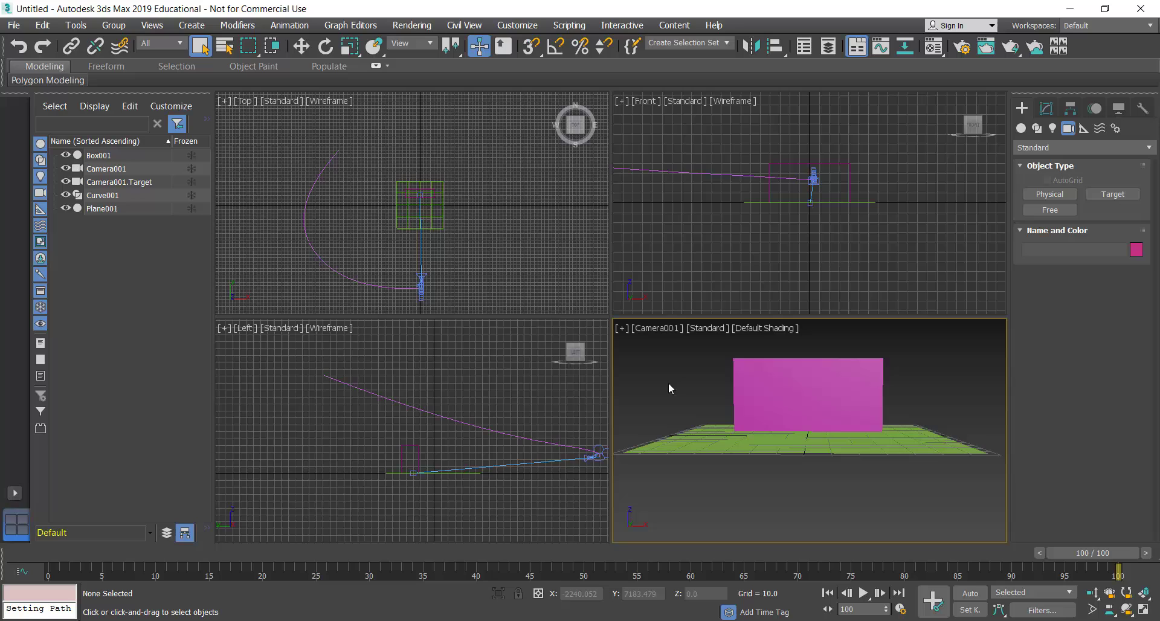
Raise the camera's target in the Left view to Z about 25
click(415, 474)
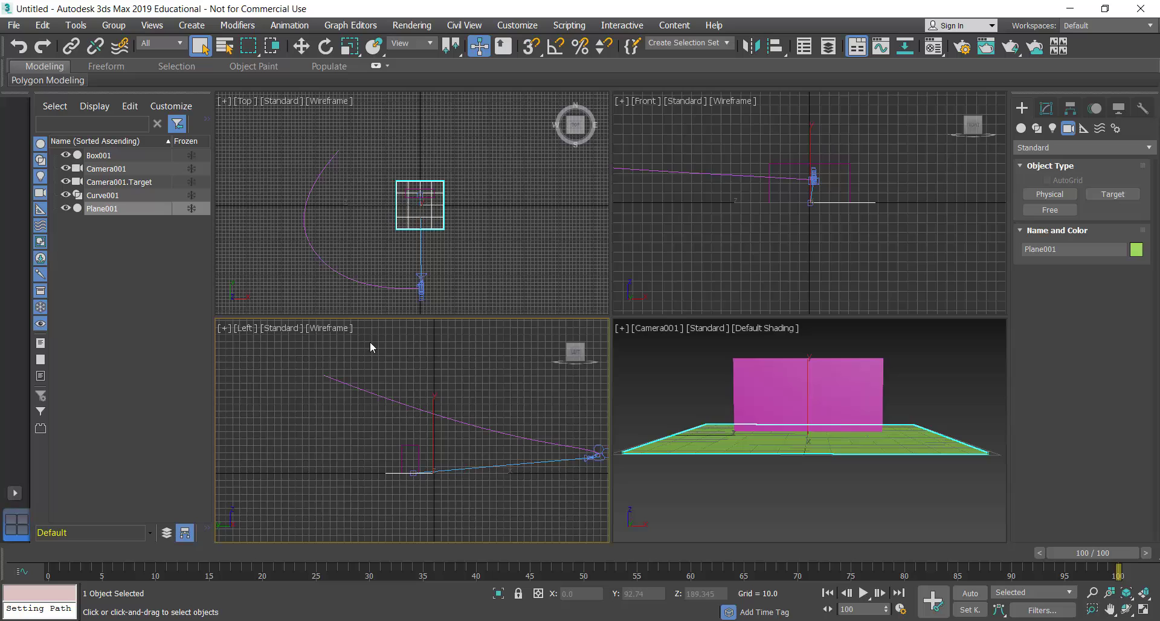
click(106, 183)
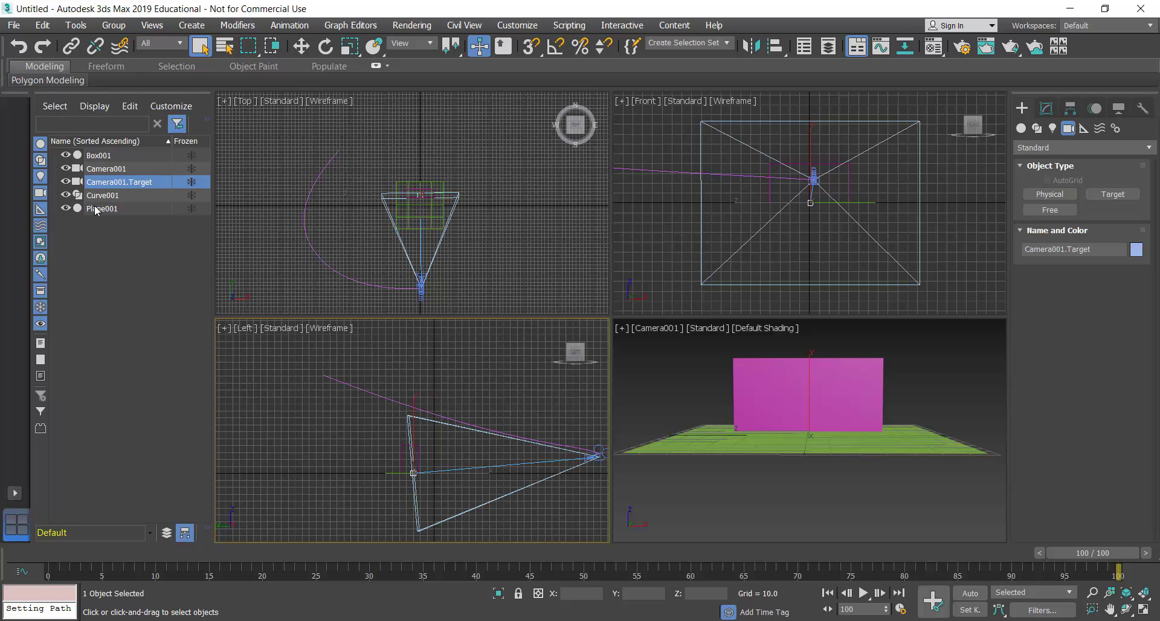
click(99, 156)
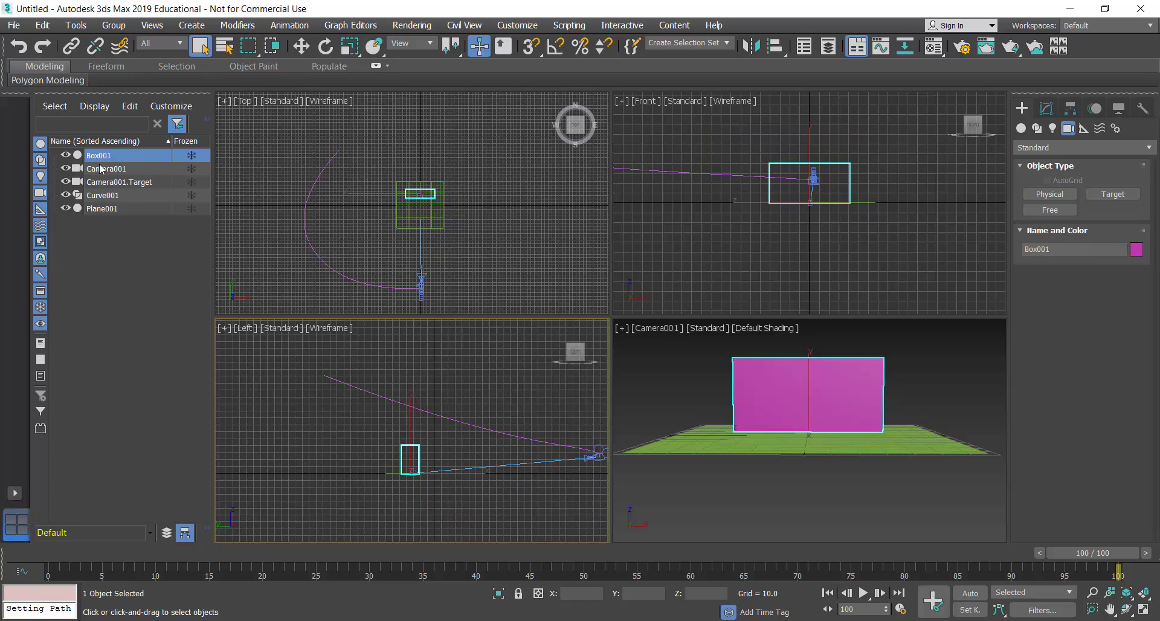
click(103, 169)
click(115, 183)
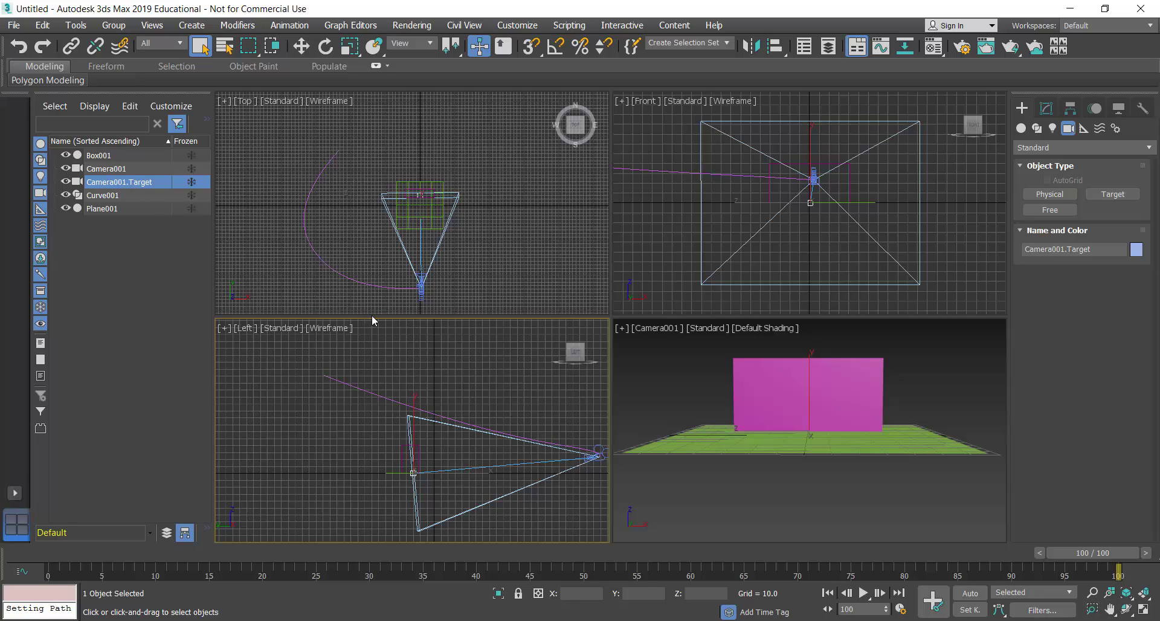
click(300, 46)
click(413, 401)
mouse_move(413, 402)
mouse_down()
mouse_move(415, 356)
mouse_move(418, 395)
mouse_up()
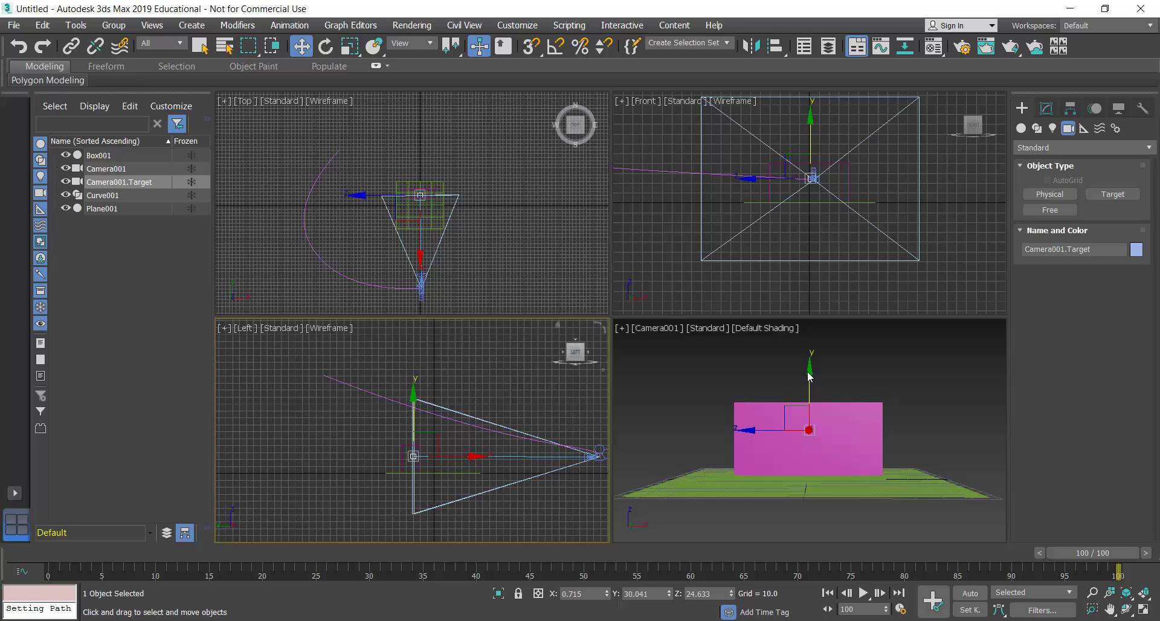
Raise the NURBS curve's third CV in the Left view to Z about 45
click(1046, 108)
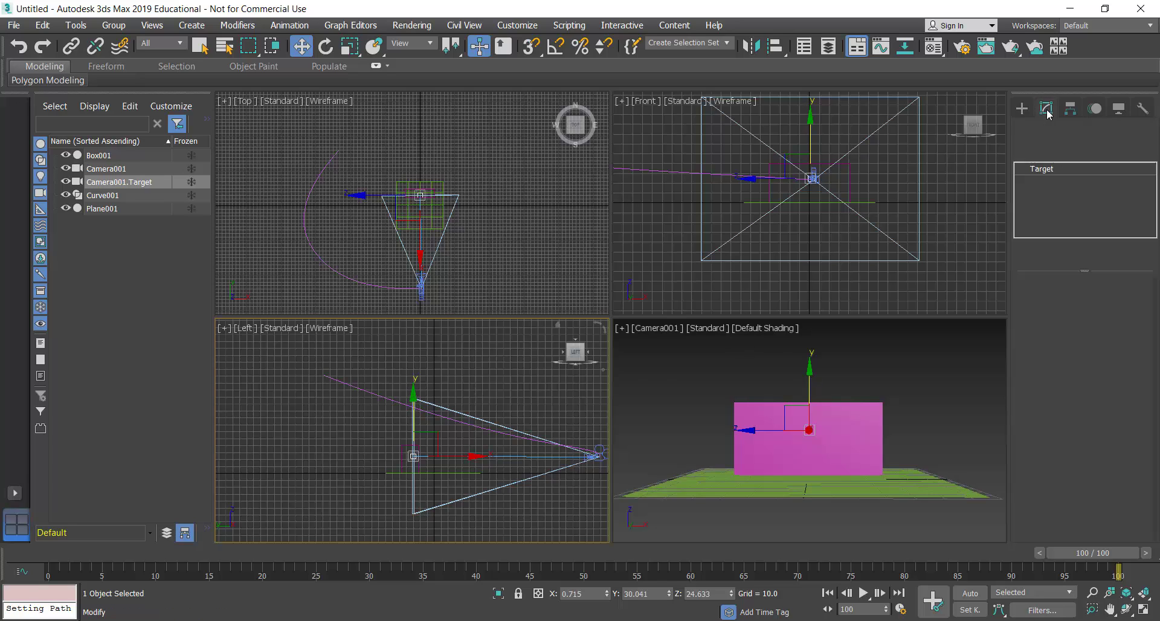
click(103, 195)
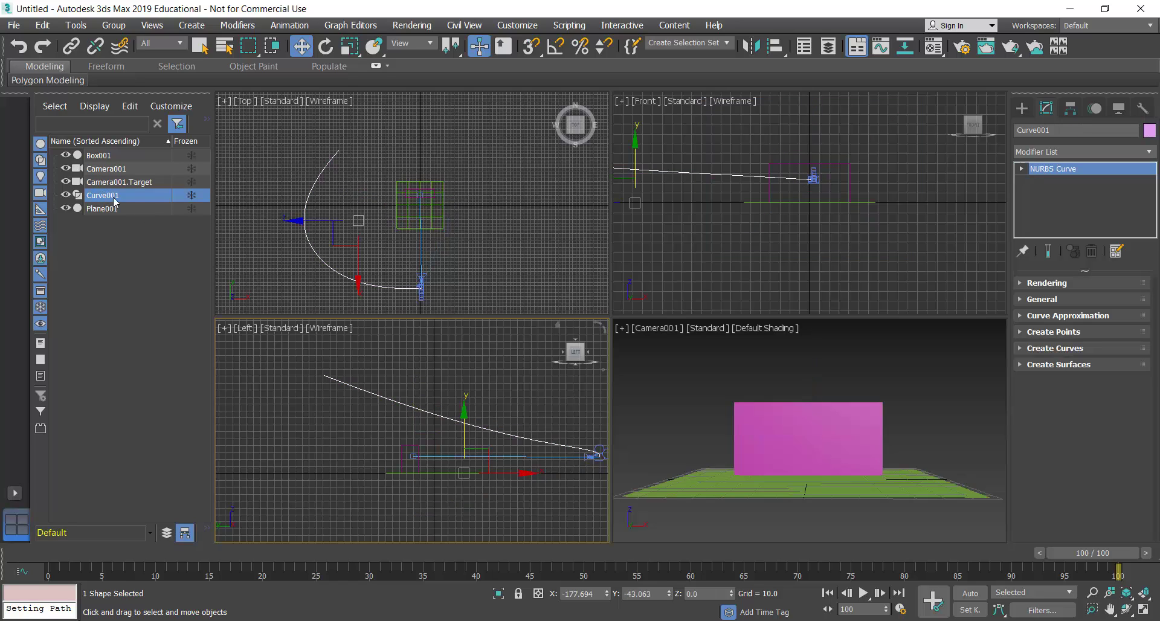
click(1022, 169)
click(1052, 182)
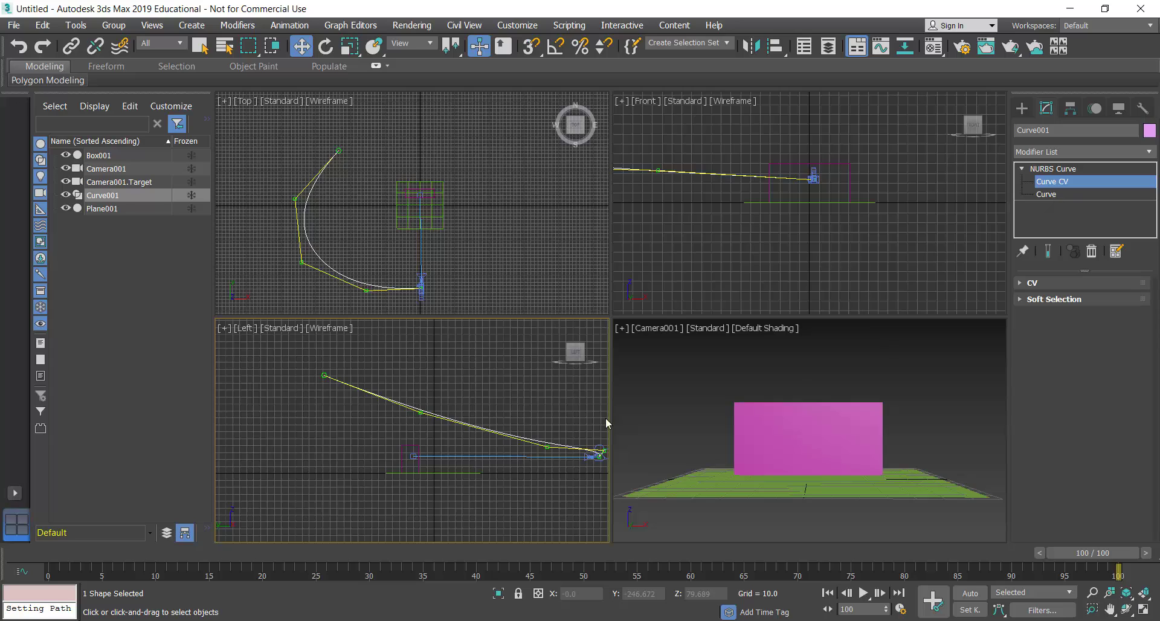
drag(553, 453, 556, 446)
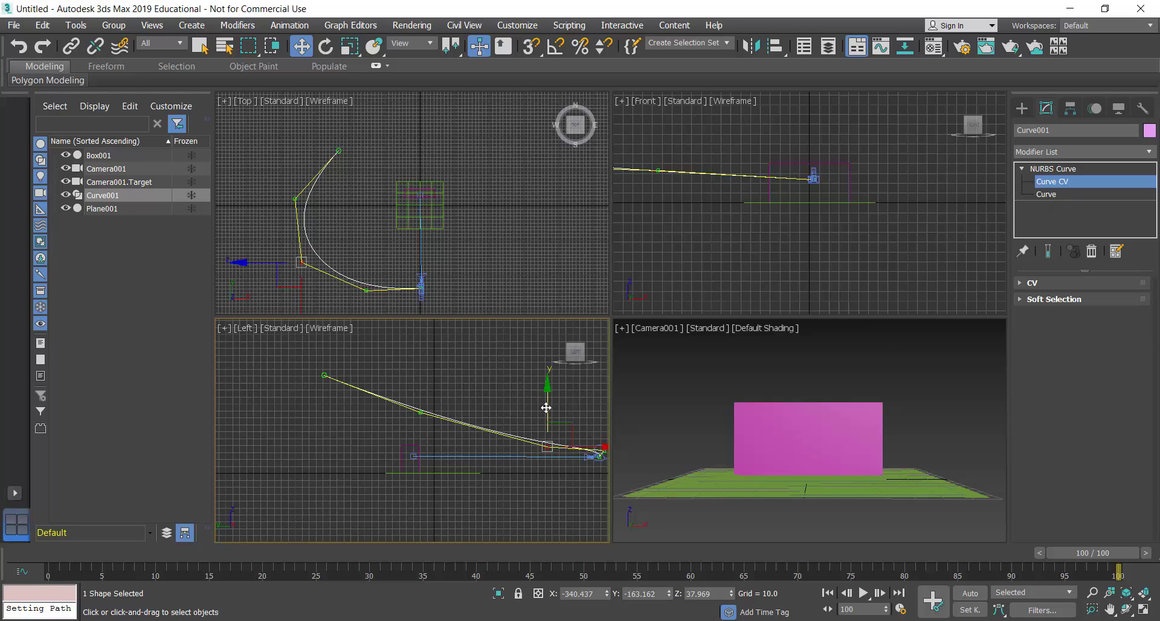
drag(547, 403, 547, 398)
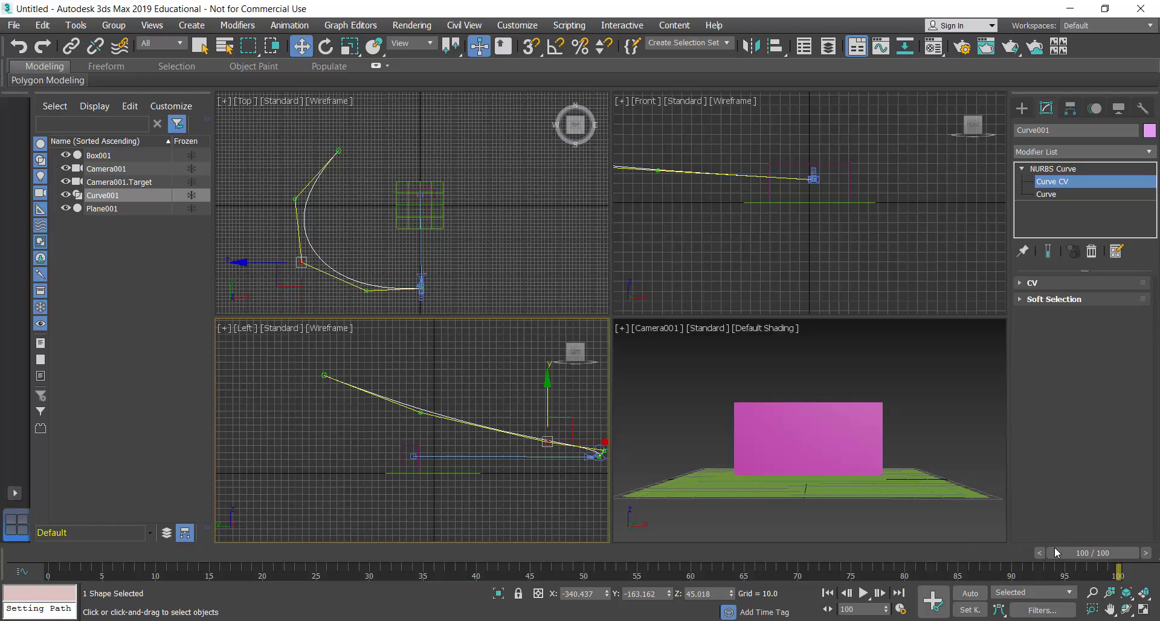
Return to frame 0 and move the curve's second, third and fourth CVs outward in the Top view, the fourth to Y about -262
drag(1056, 552, 31, 552)
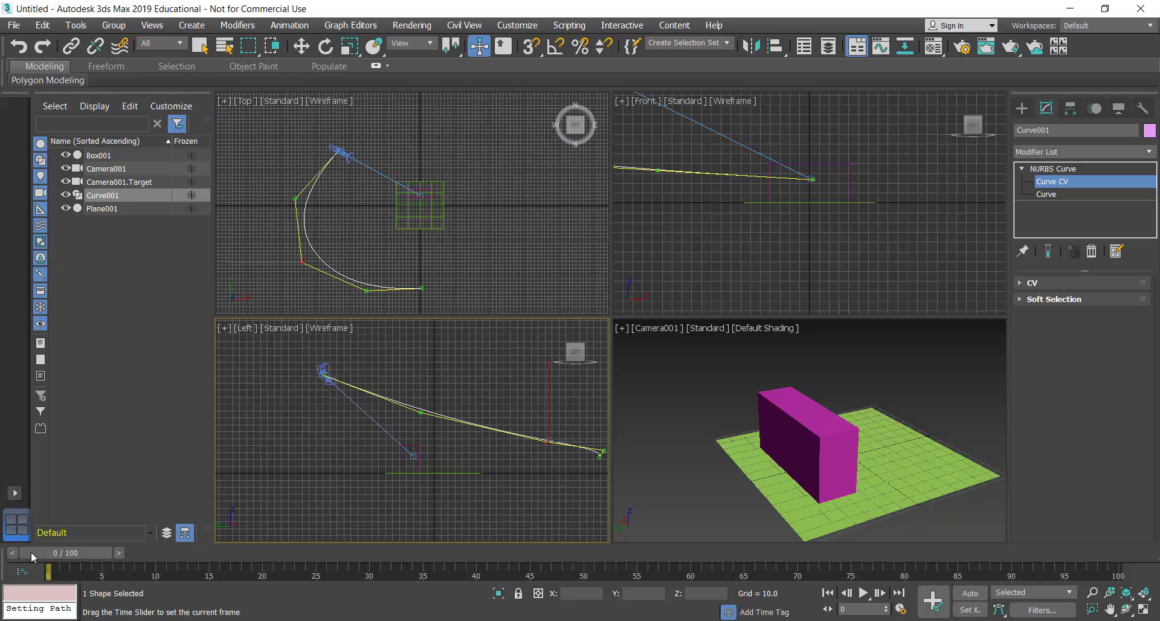
key(w)
click(296, 198)
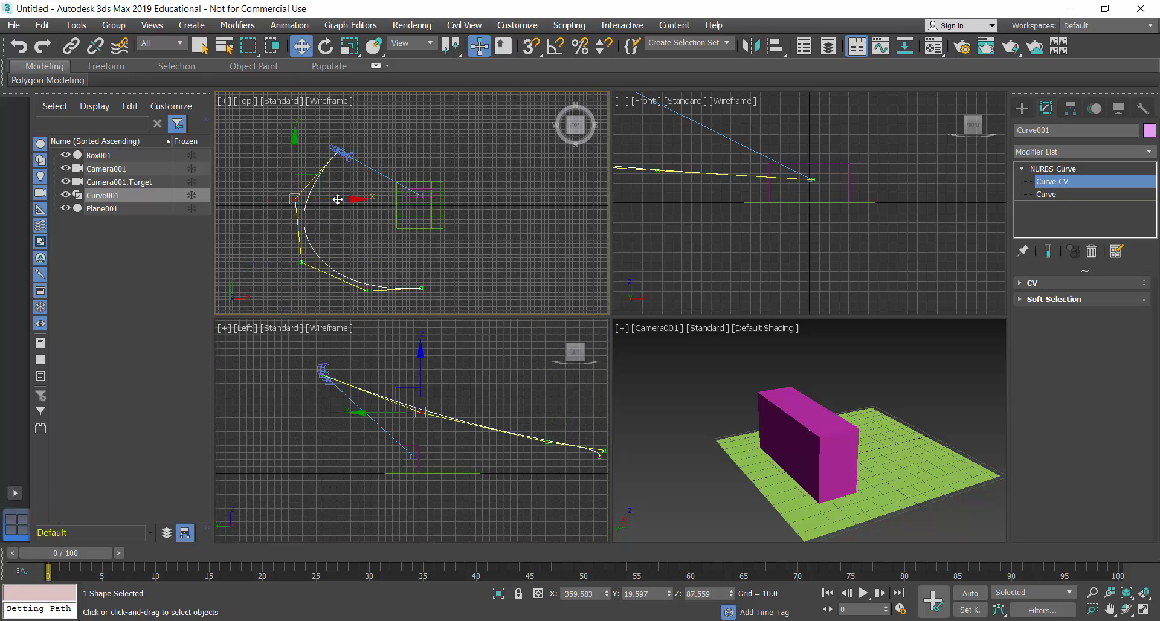
drag(292, 148, 291, 137)
click(302, 262)
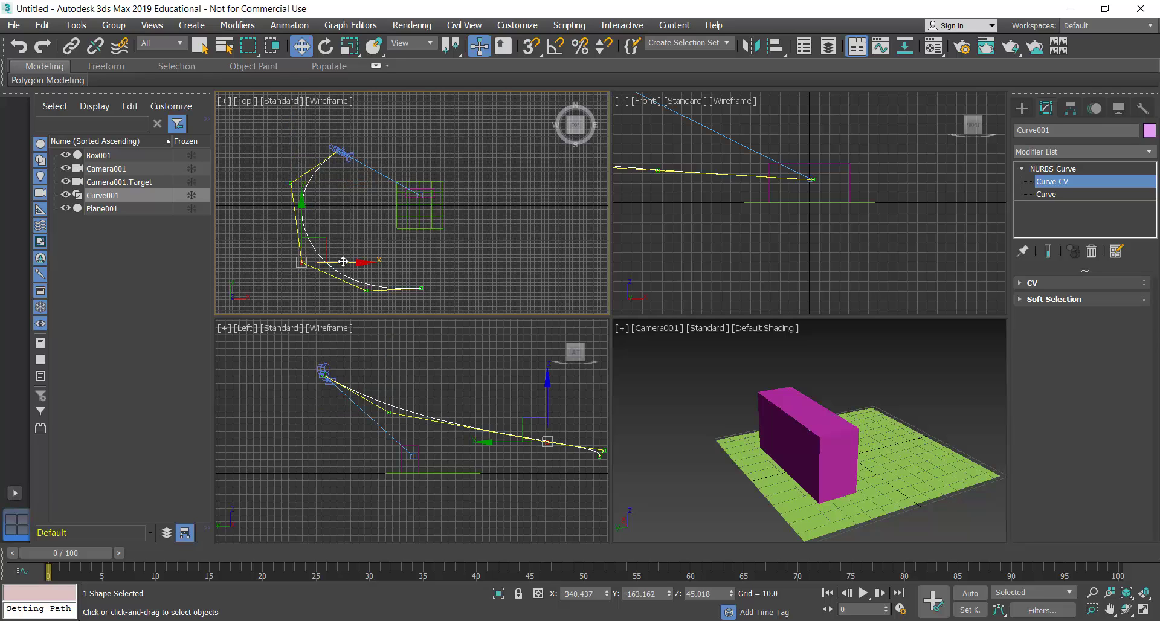
drag(343, 263, 367, 259)
click(366, 291)
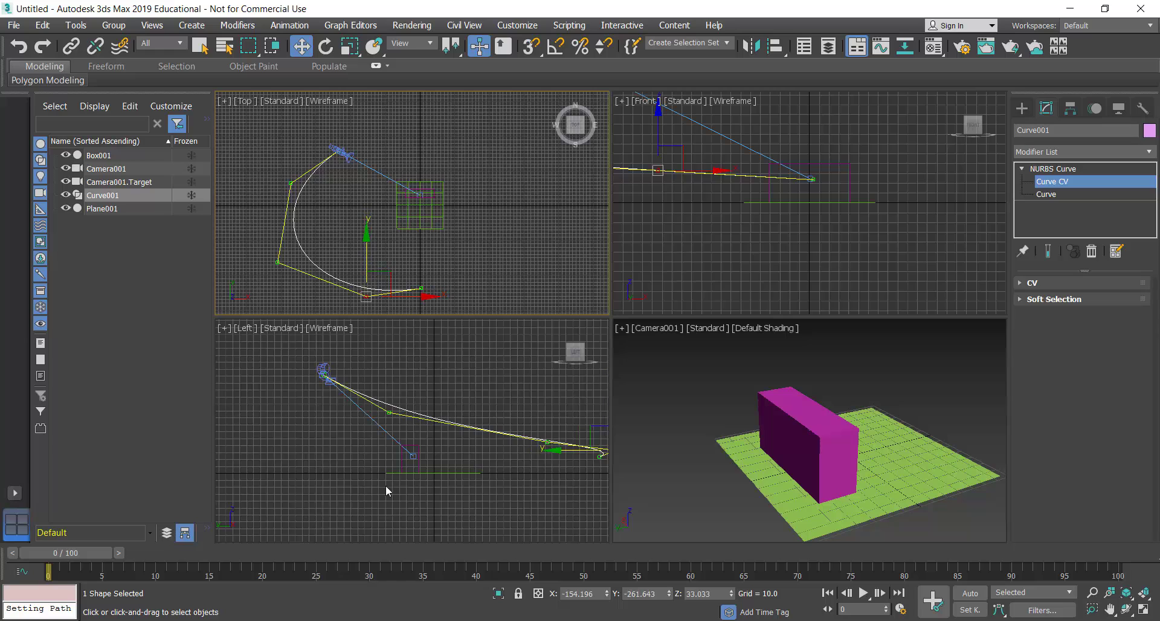
At frame 17, move the second, third and fourth CVs closer to the box in the Top view, the fourth to Y about -245
drag(93, 552, 247, 542)
key(w)
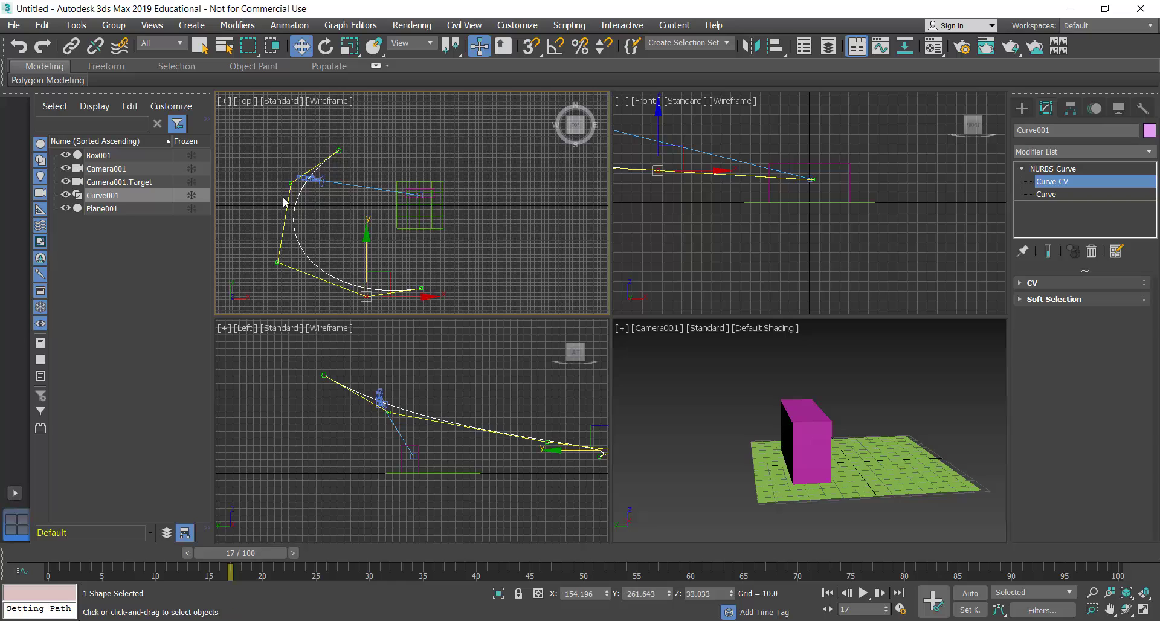
drag(333, 182, 353, 181)
drag(305, 251, 369, 264)
click(366, 297)
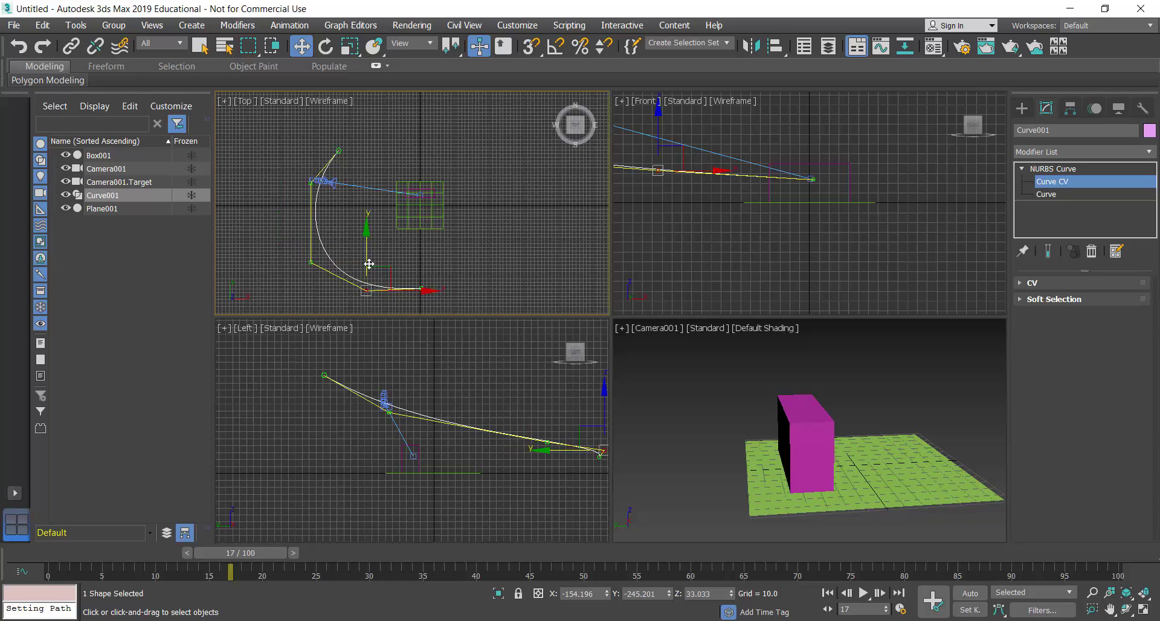
Scrub through the reshaped path, play the animation in the camera view and return to frame 0
drag(230, 565, 409, 589)
drag(272, 598, 48, 595)
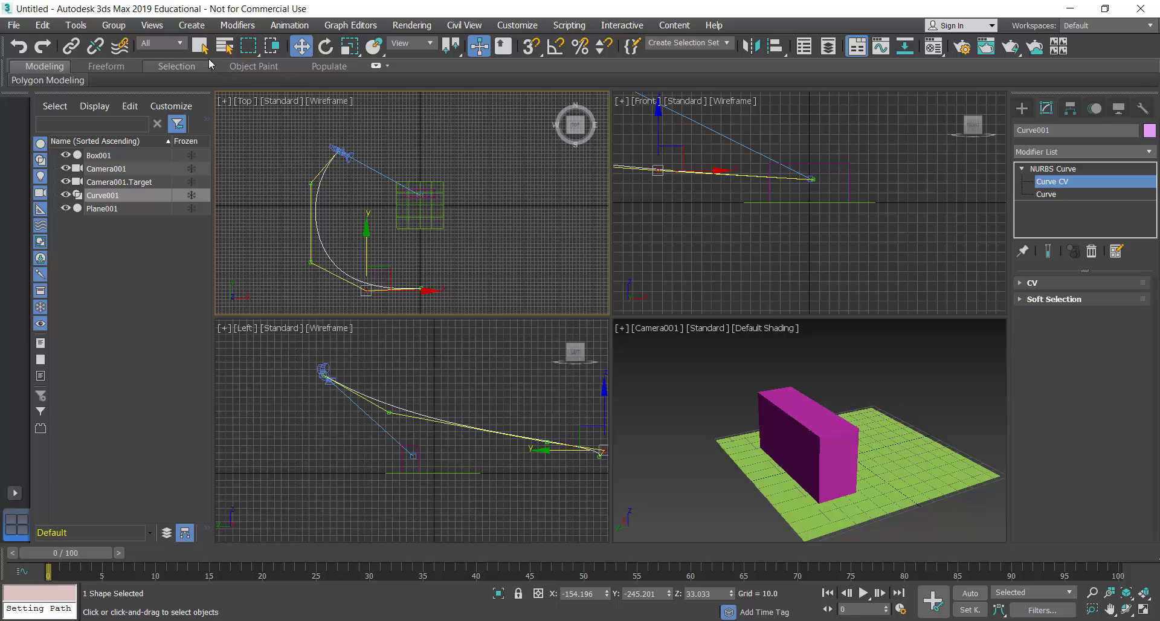
click(199, 46)
click(682, 400)
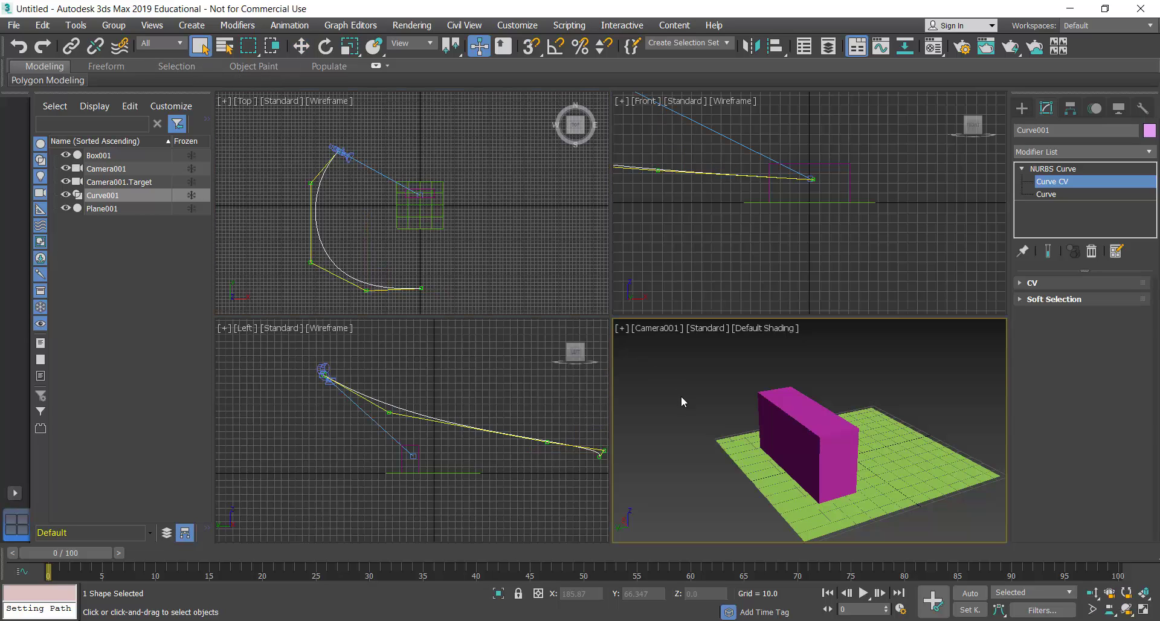
click(864, 594)
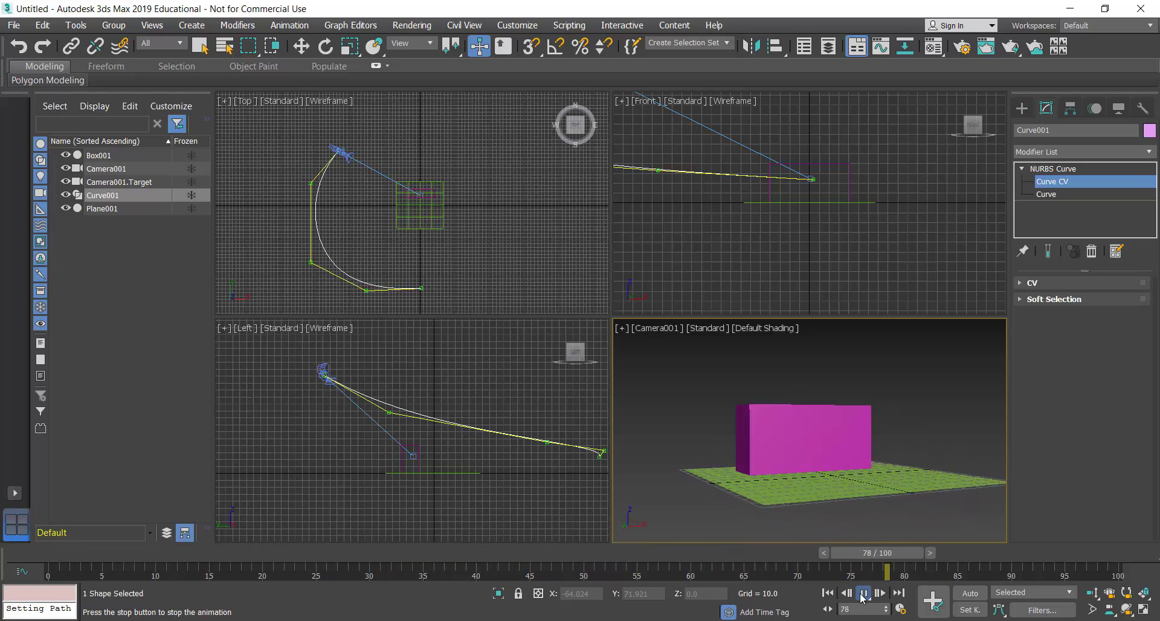
click(863, 595)
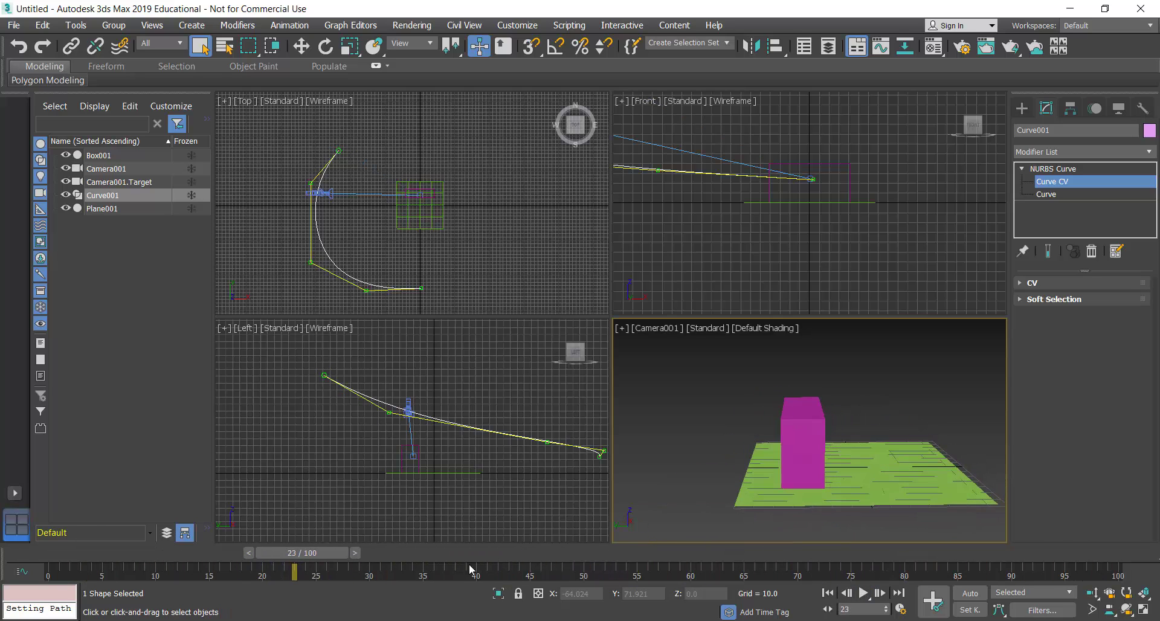
key(Home)
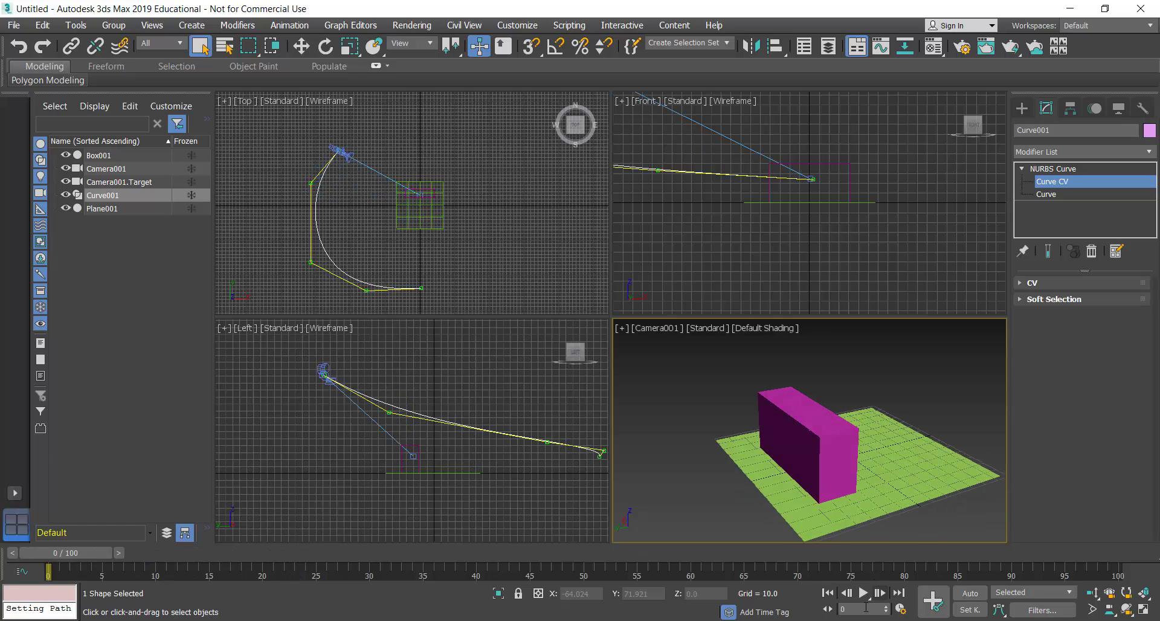
Set the animation's end time to 250 frames in the time configuration
click(900, 609)
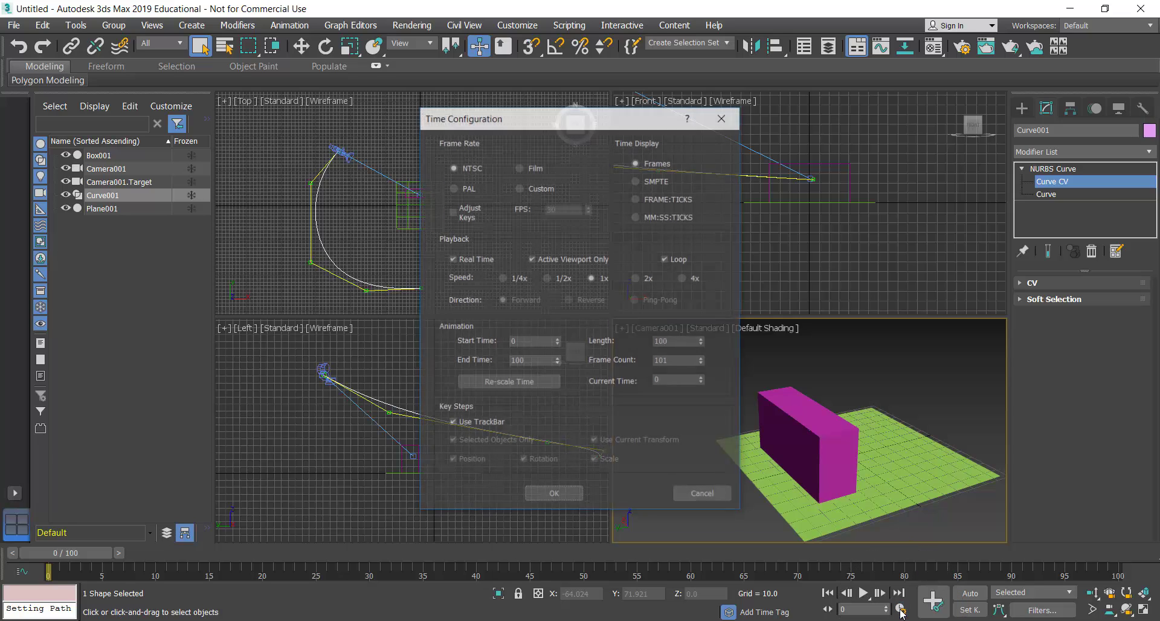
double_click(530, 361)
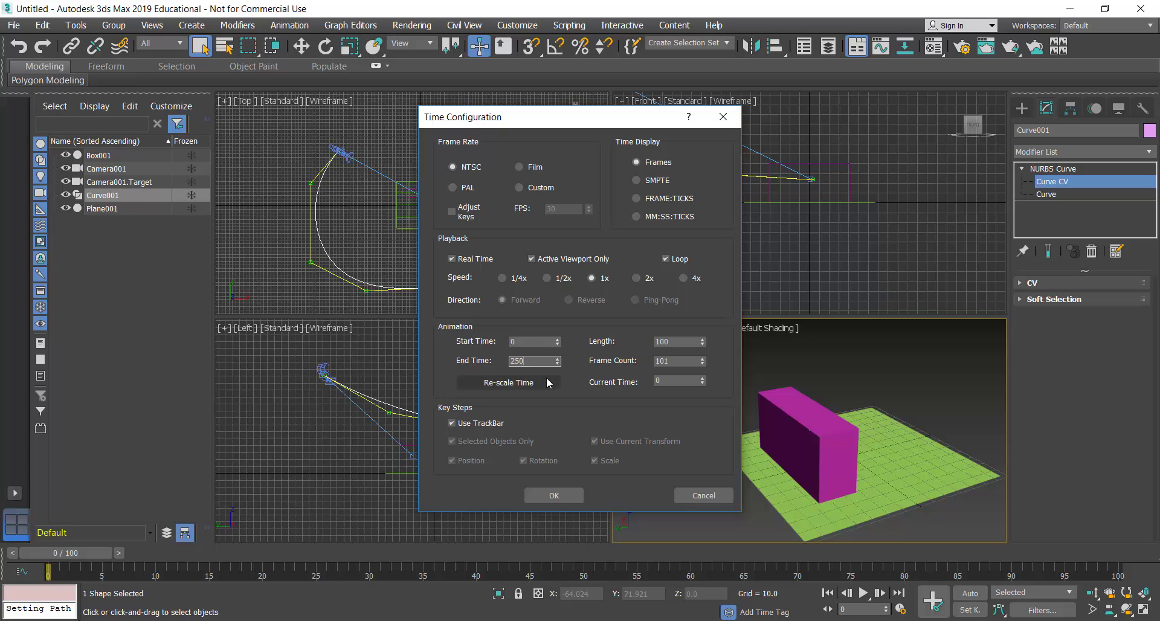
click(552, 495)
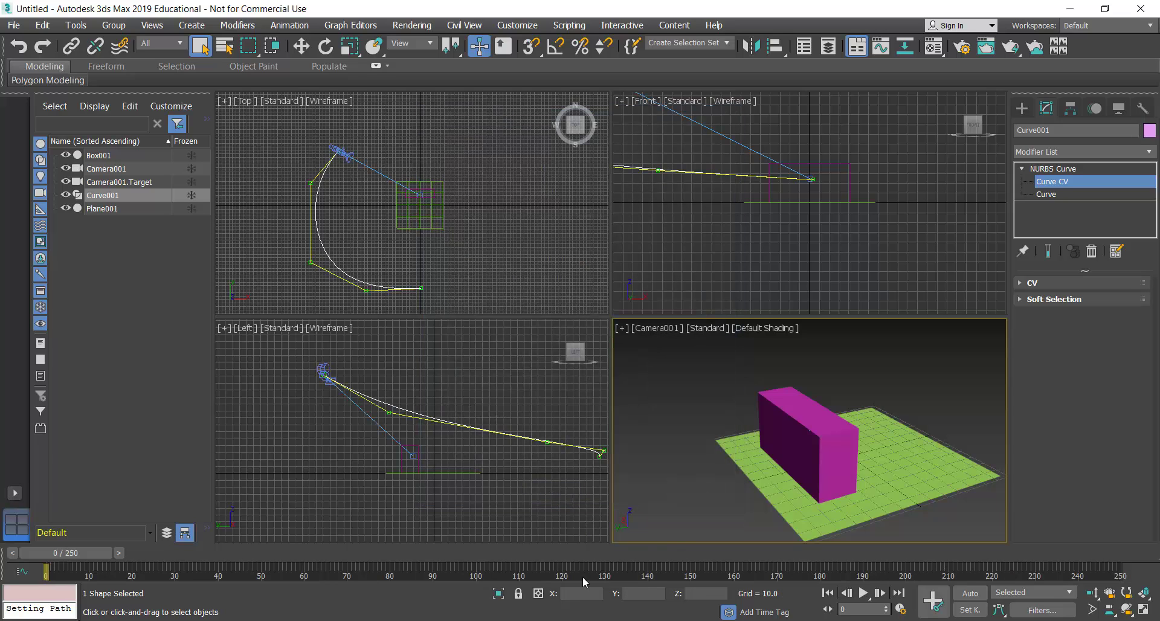
Play the 250-frame animation through the camera and return to frame 0
click(863, 594)
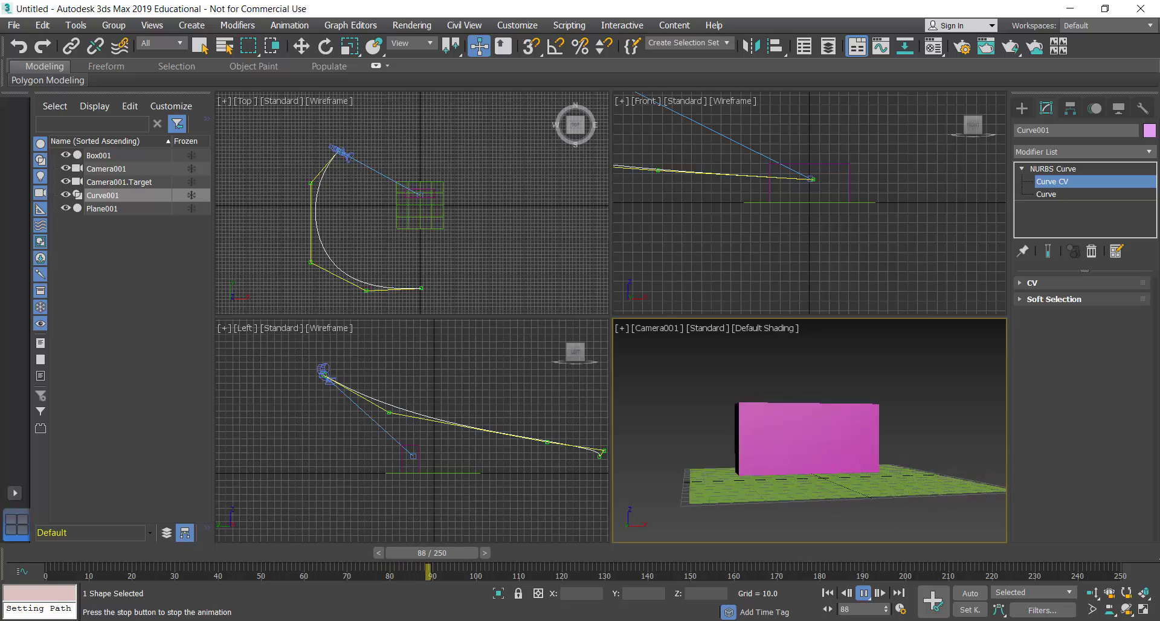
click(864, 593)
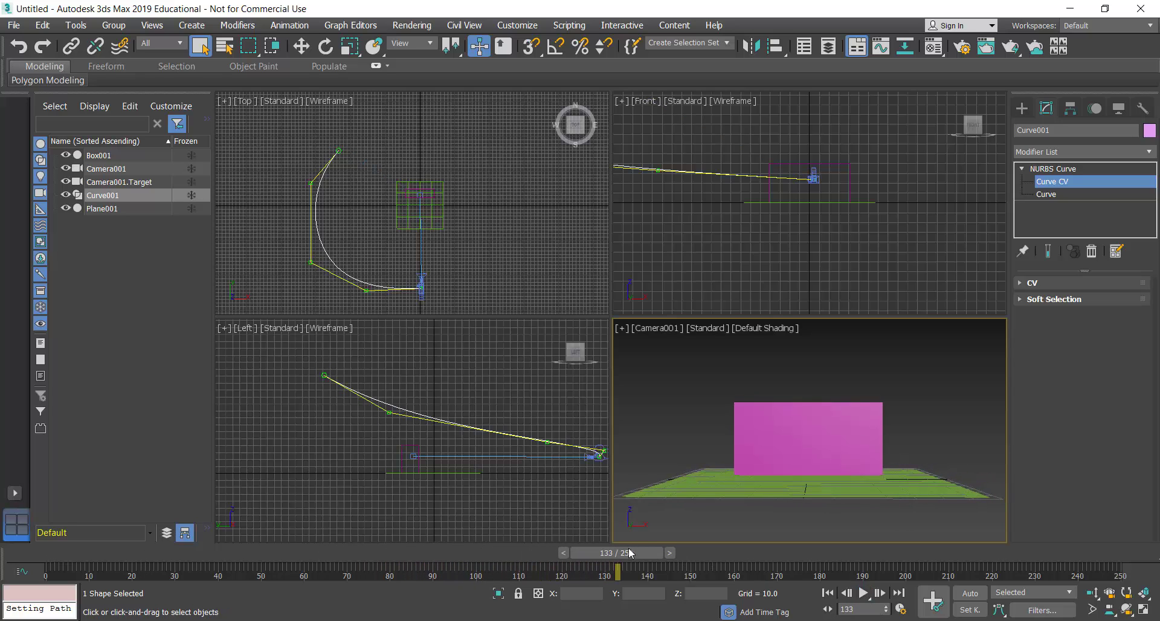
drag(625, 556, 42, 554)
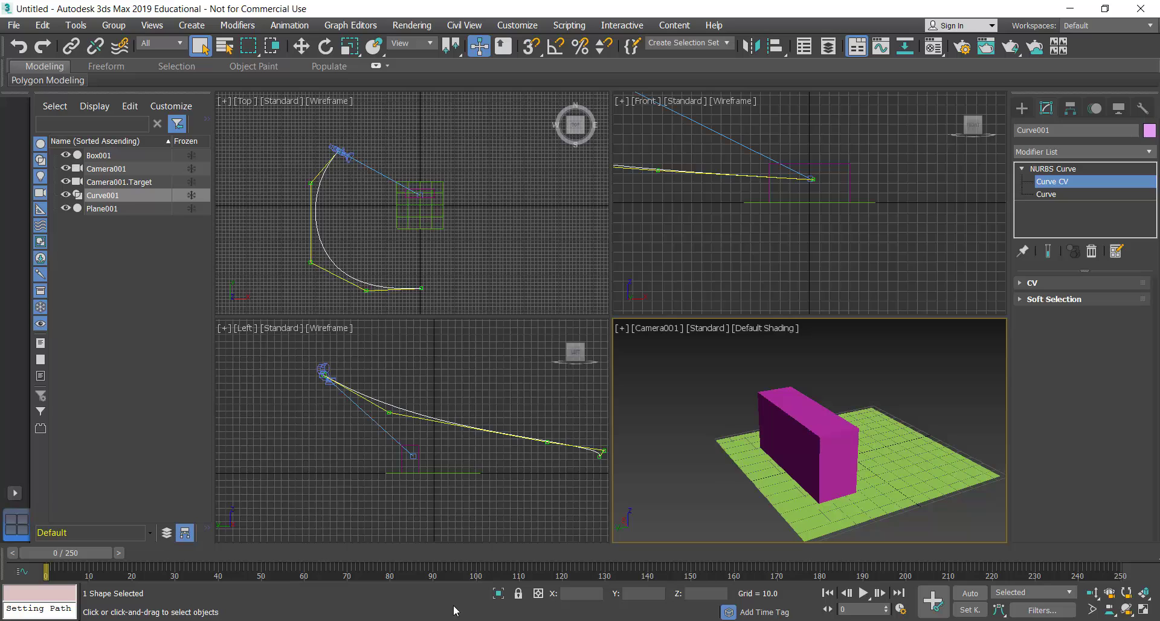
Select Camera001 and move its final path key to frame 250
key(ctrl+d)
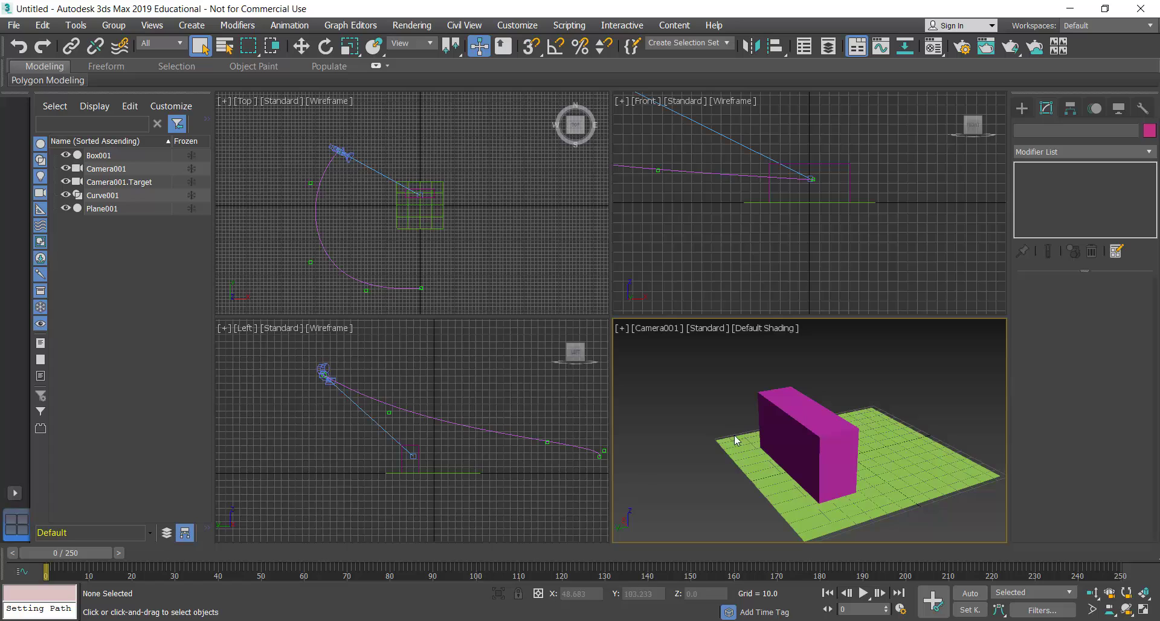
click(107, 171)
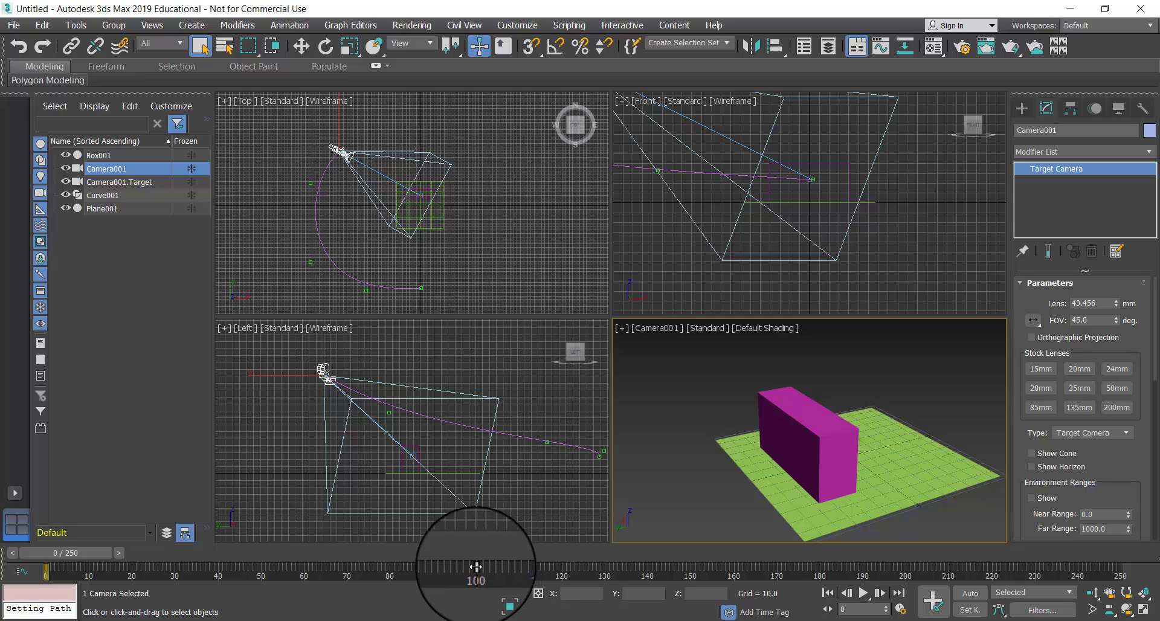
drag(476, 566, 1021, 570)
drag(1102, 575, 1118, 575)
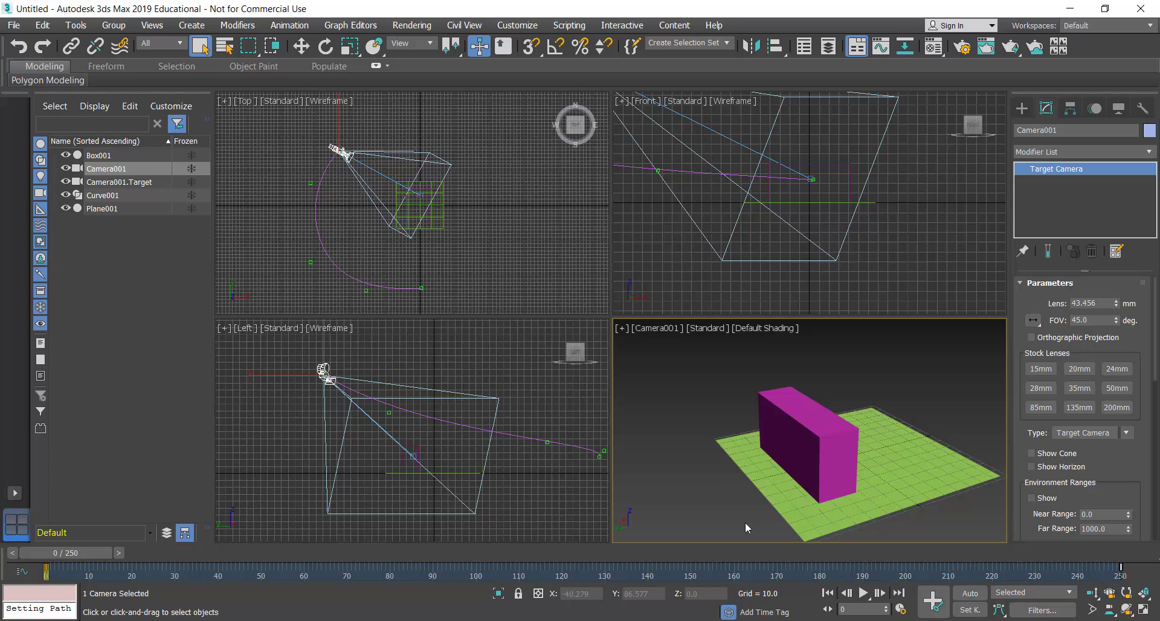
Deselect the camera and play the retimed animation in the camera view
click(722, 512)
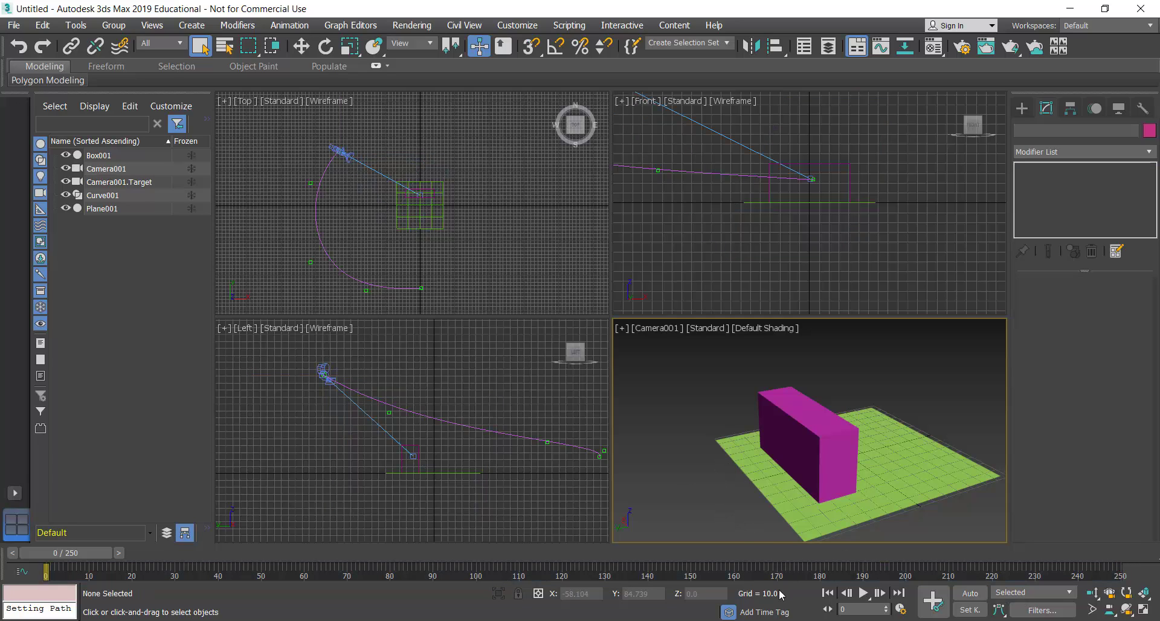
click(865, 593)
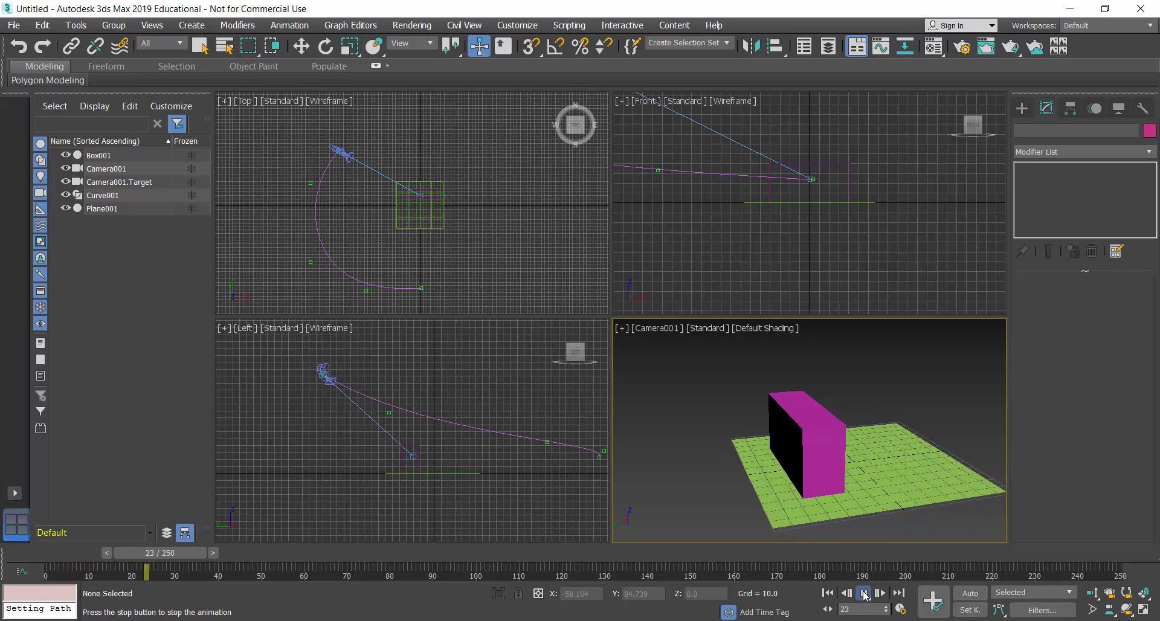